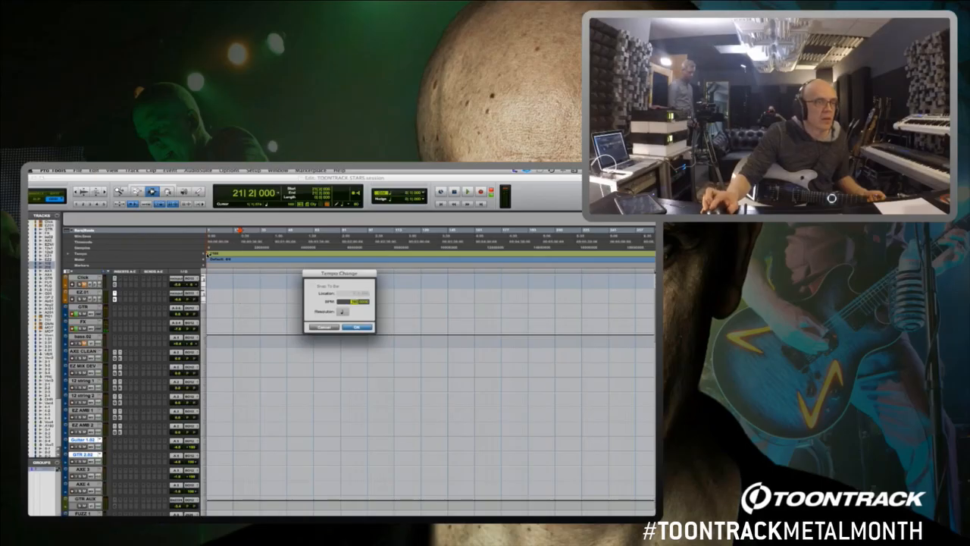
# Apply the 160 BPM tempo change at the session start and start playback.
pyautogui.press('Return')
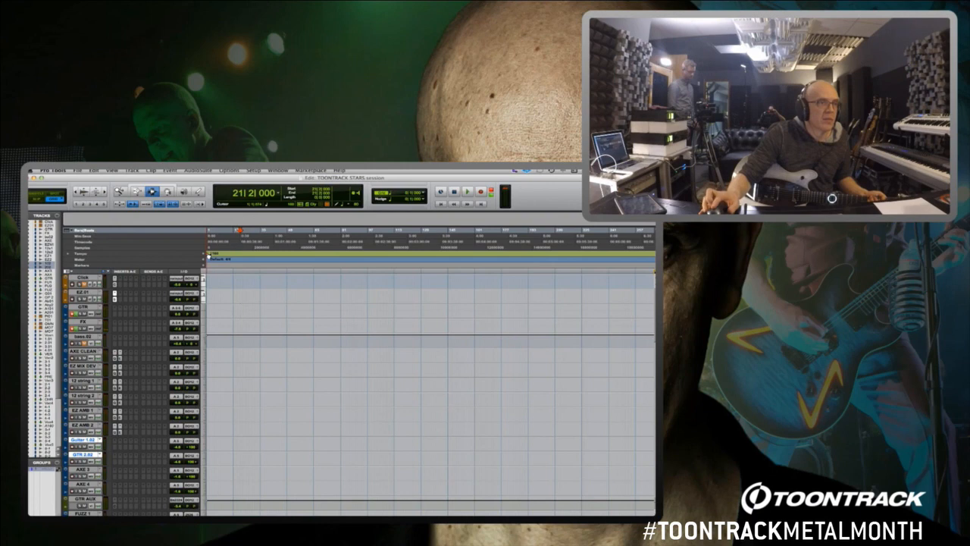
pyautogui.press('space')
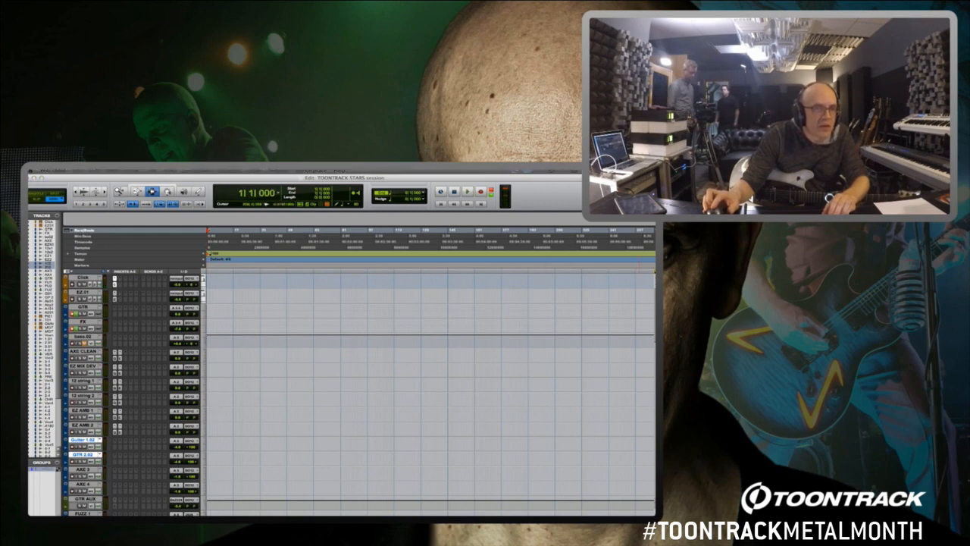
# Move the Click track's plug-in window to the middle of the timeline and look through its presets.
pyautogui.moveTo(523, 262); pyautogui.dragTo(401, 299)
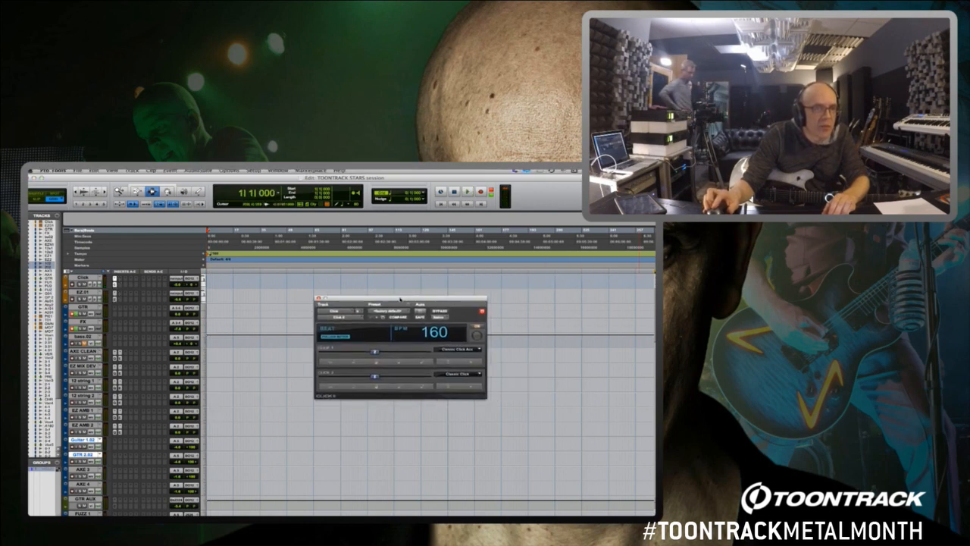
pyautogui.click(379, 311)
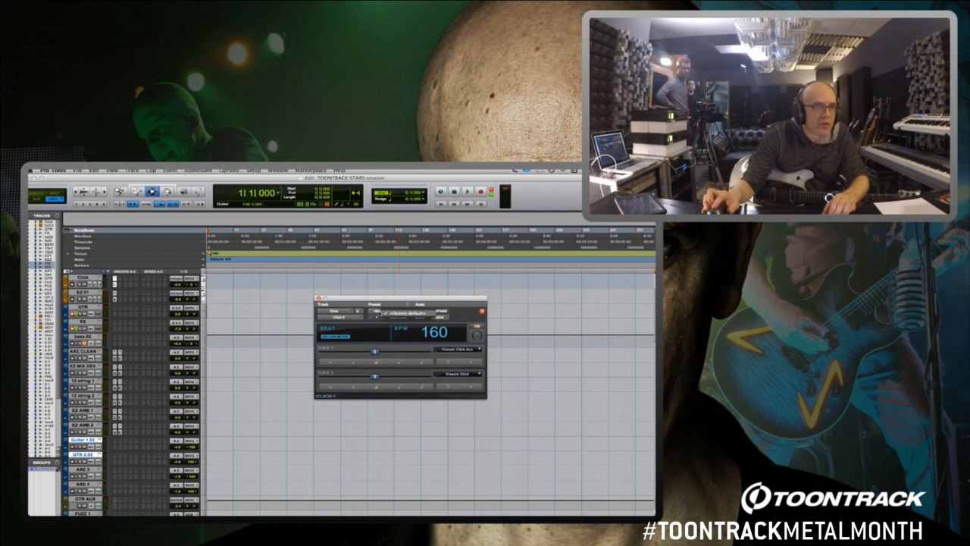
pyautogui.click(379, 304)
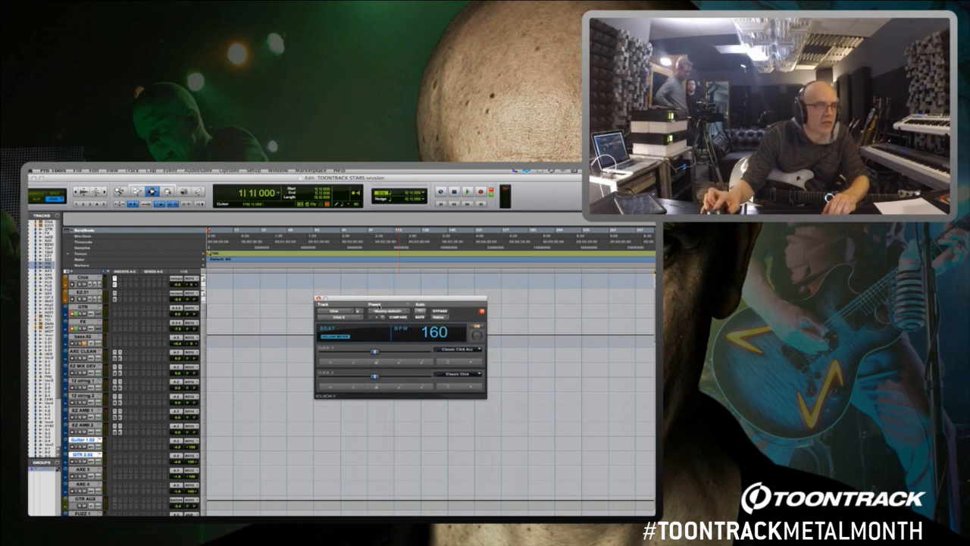
pyautogui.click(376, 316)
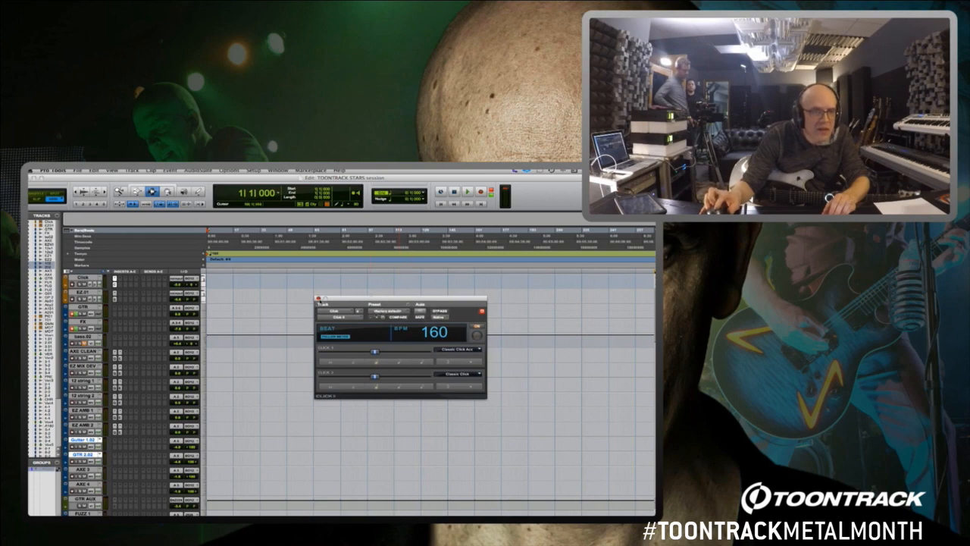
pyautogui.press('super+w')
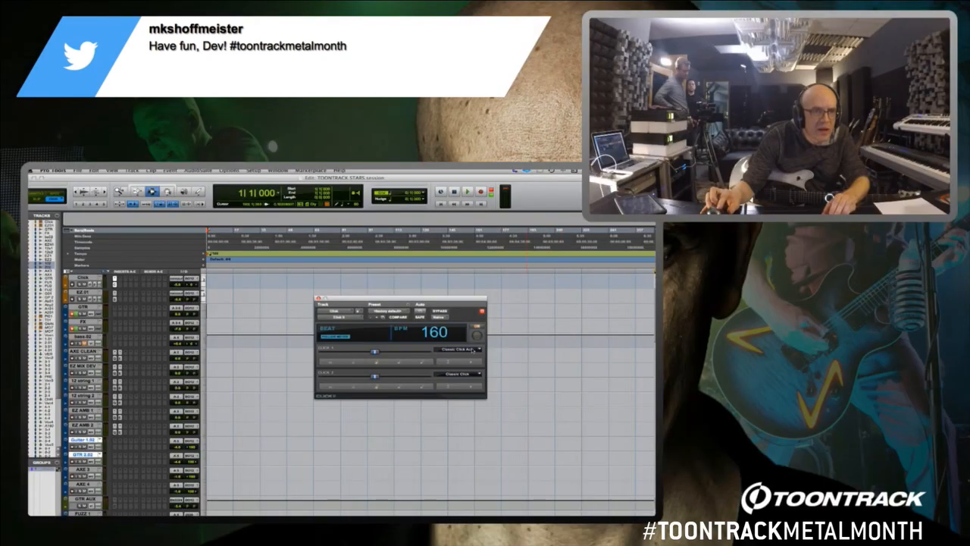
# Set the second click sound of the click plug-in to Marimba 1 and audition it briefly.
pyautogui.click(469, 350)
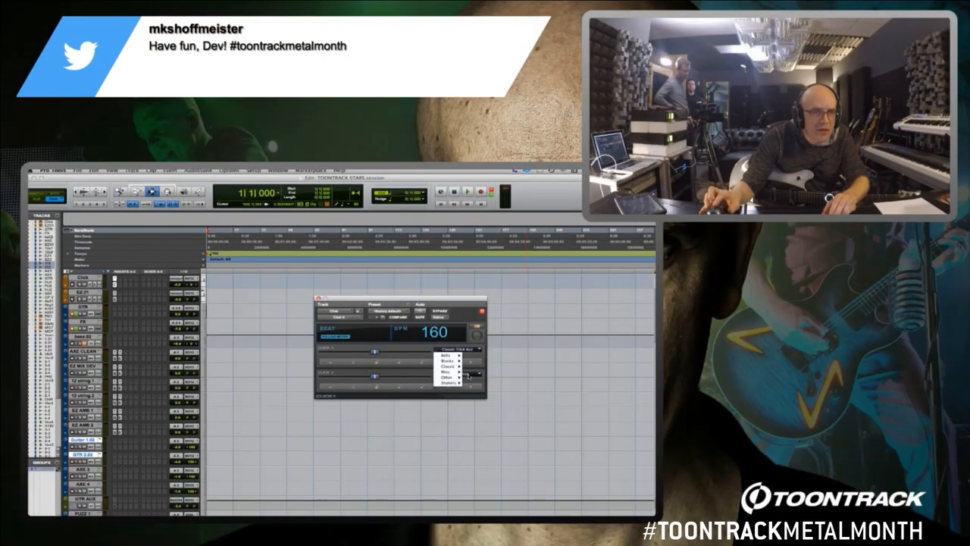
pyautogui.click(468, 374)
pyautogui.click(455, 395)
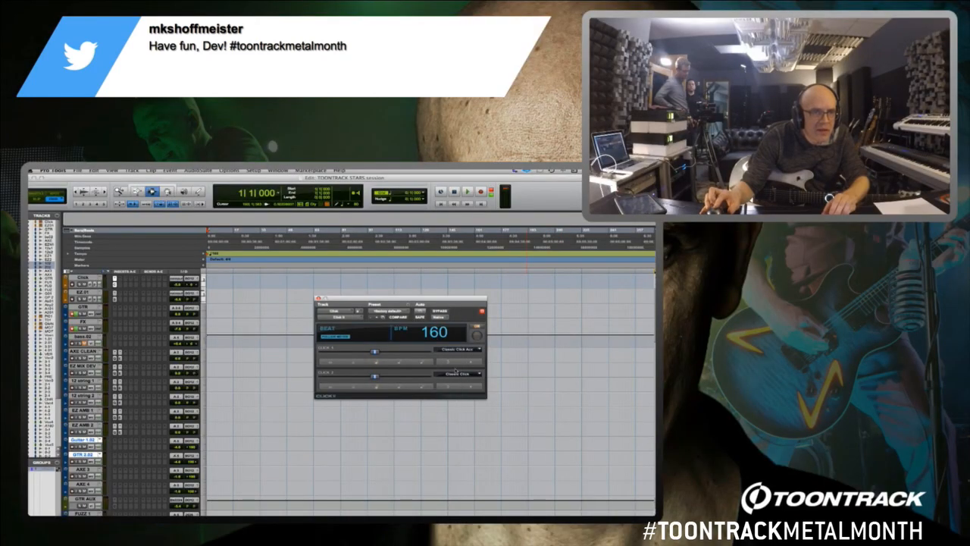
pyautogui.click(456, 372)
pyautogui.moveTo(453, 380)
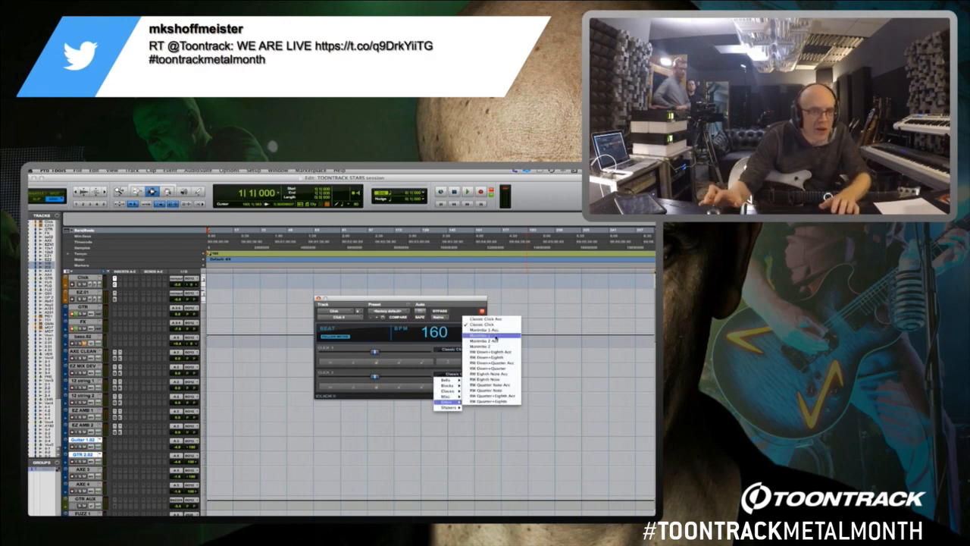
pyautogui.click(496, 335)
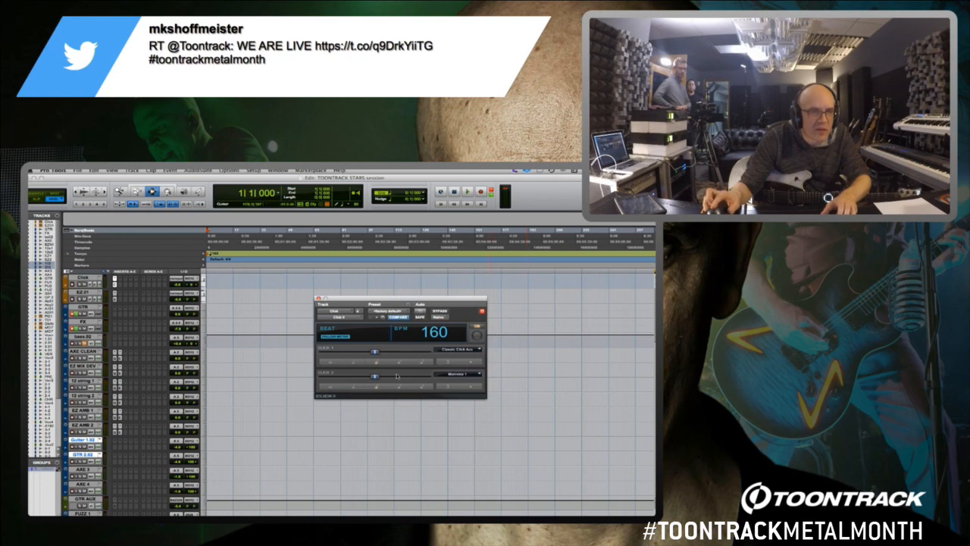
pyautogui.press('space')
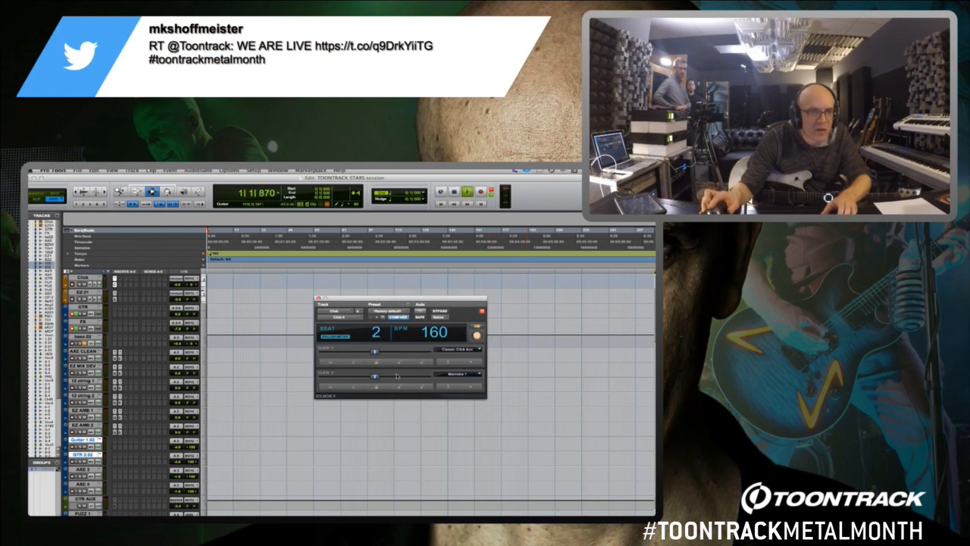
pyautogui.press('space')
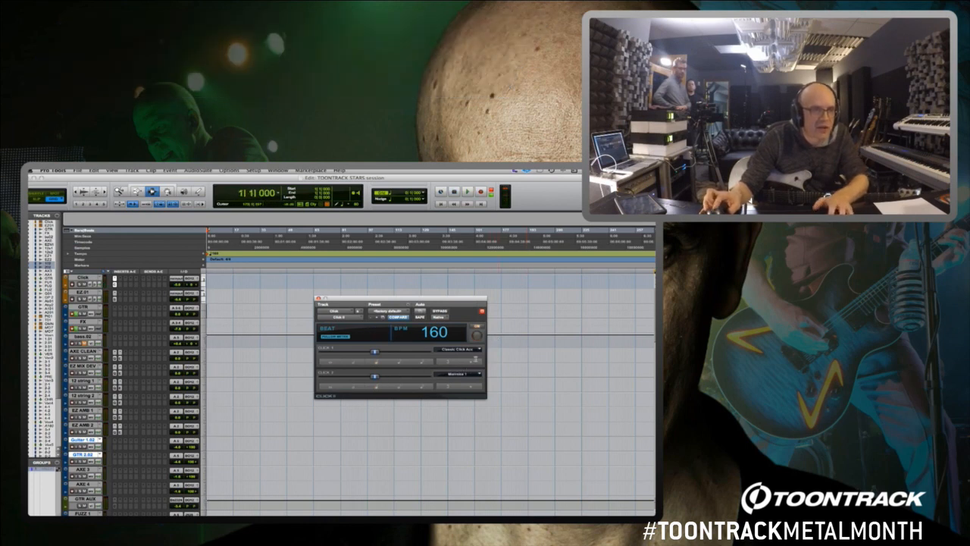
# Set the first click sound to Marimba 1 as well, audition it and clear the plug-in window from the timeline.
pyautogui.click(447, 350)
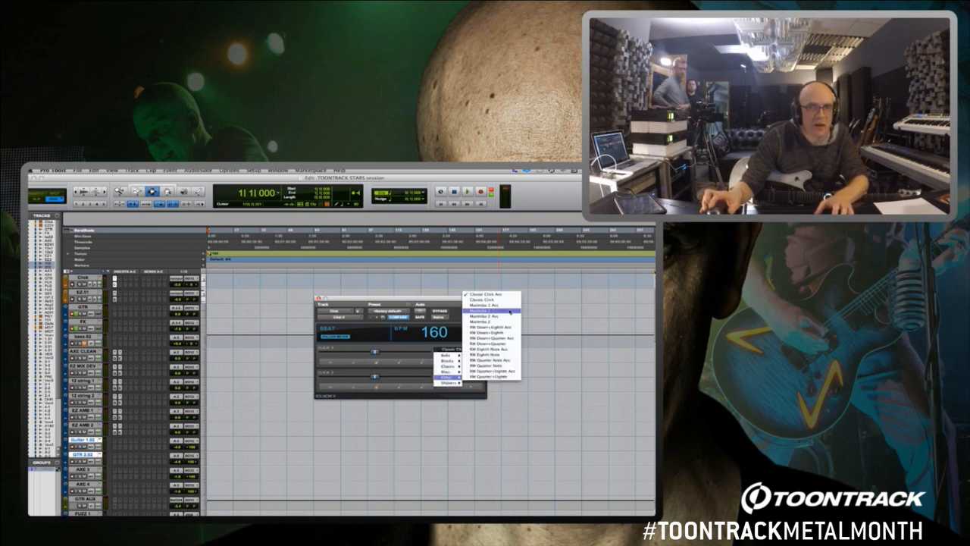
pyautogui.click(481, 310)
pyautogui.press('space')
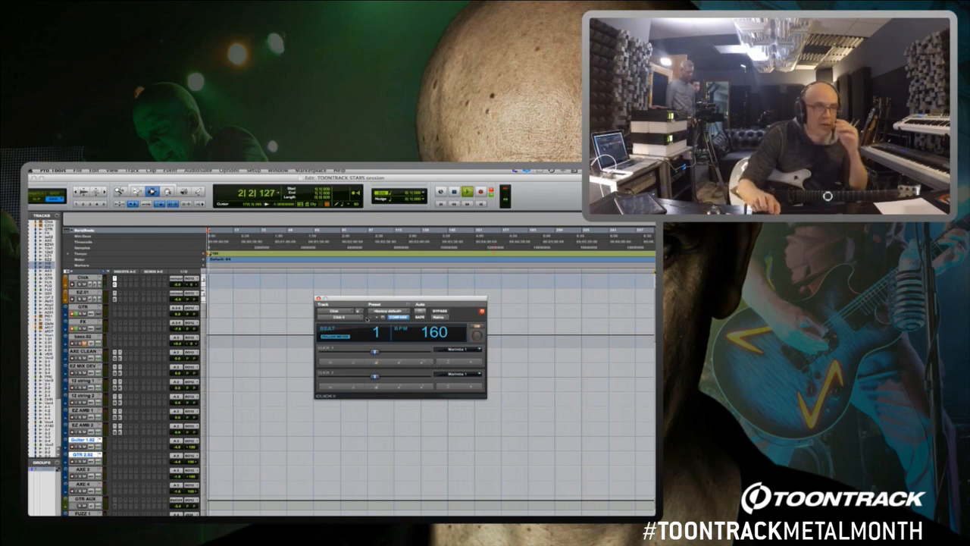
pyautogui.press('space')
pyautogui.moveTo(361, 298); pyautogui.dragTo(653, 314)
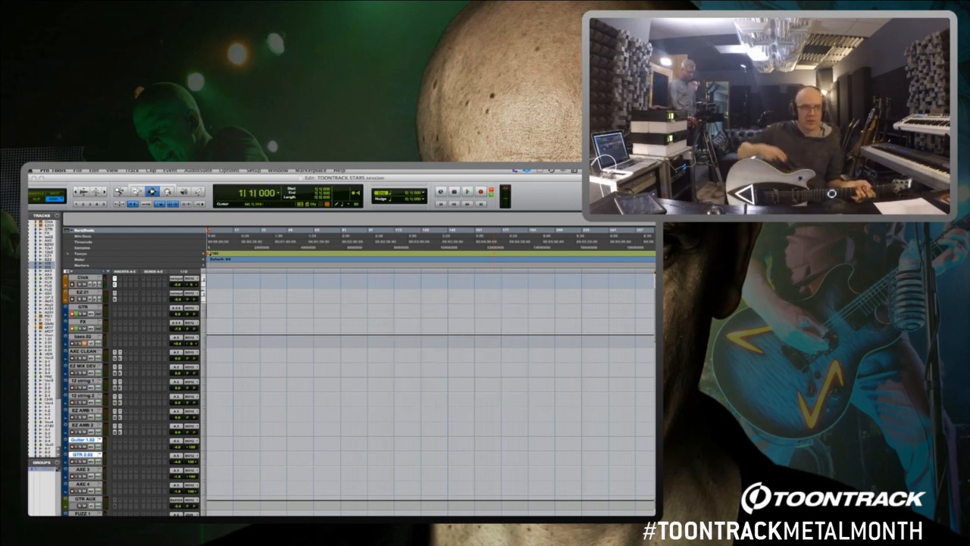
# Try to start recording on the armed GTR and FX tracks from the session start.
pyautogui.click(216, 280)
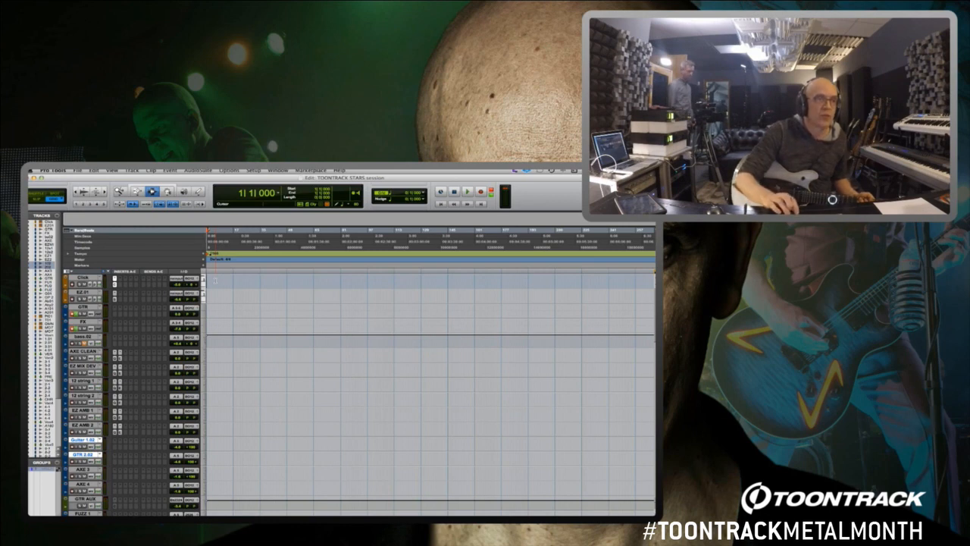
pyautogui.press('t')
pyautogui.press('t')
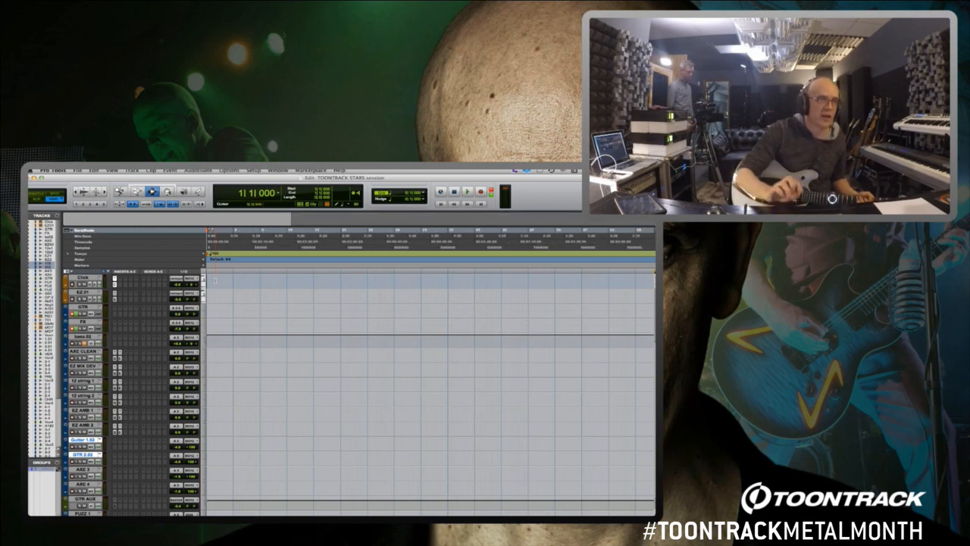
pyautogui.press('t')
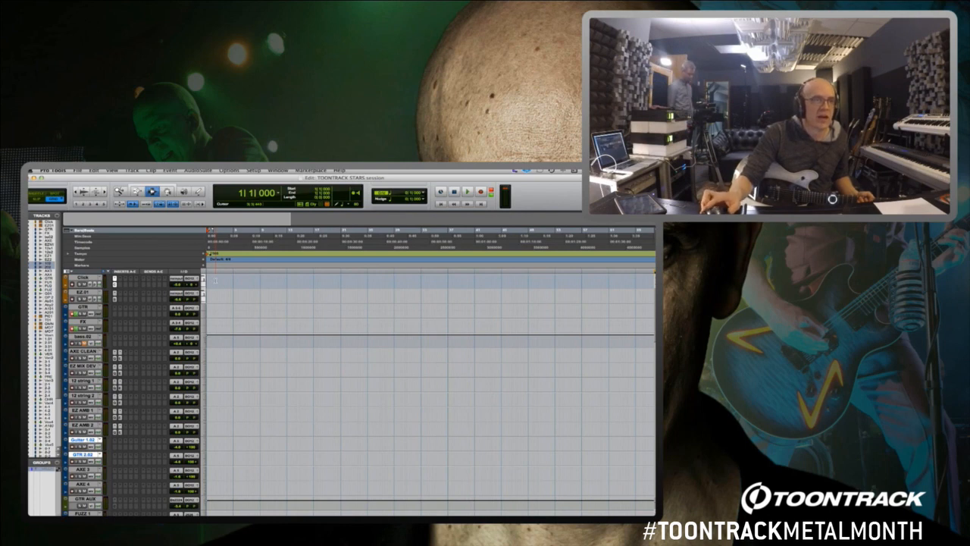
pyautogui.press('super+space')
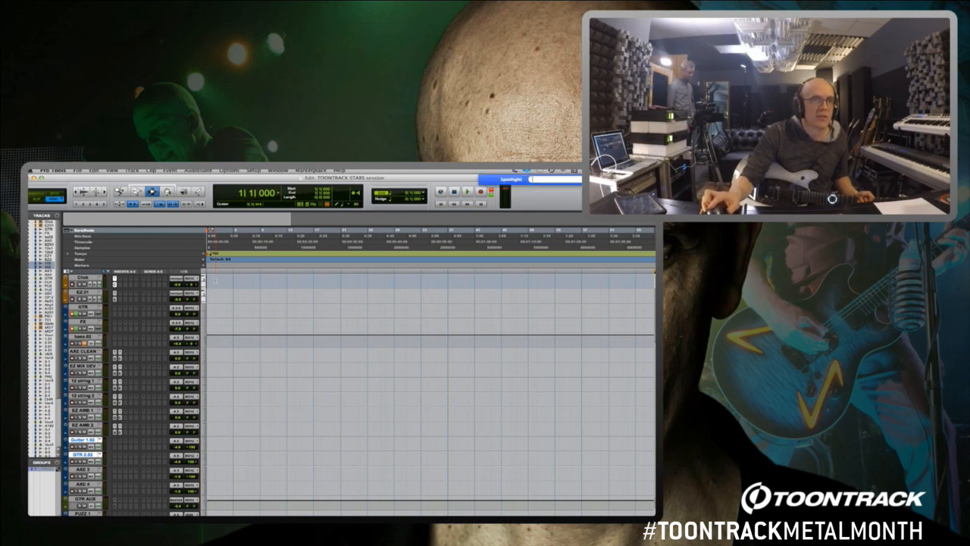
pyautogui.click(456, 309)
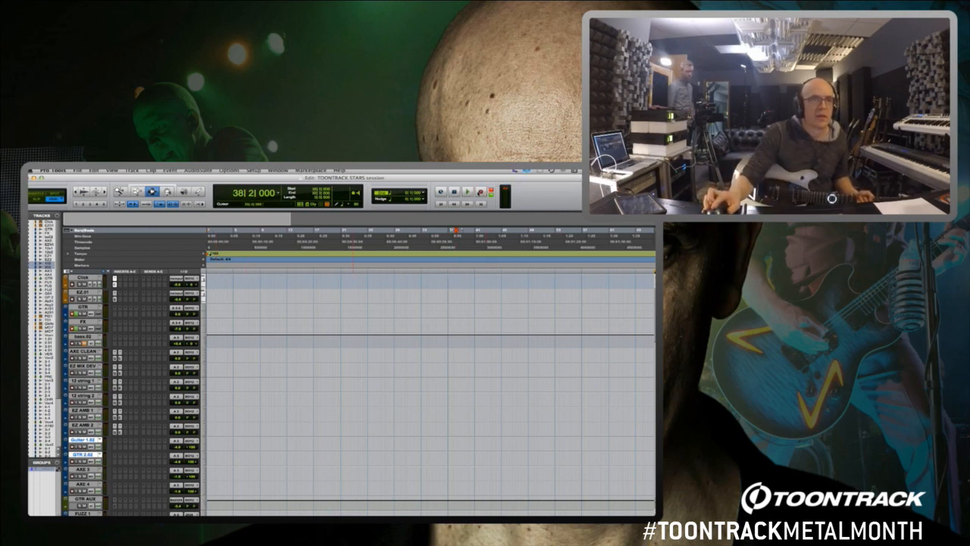
pyautogui.press('space')
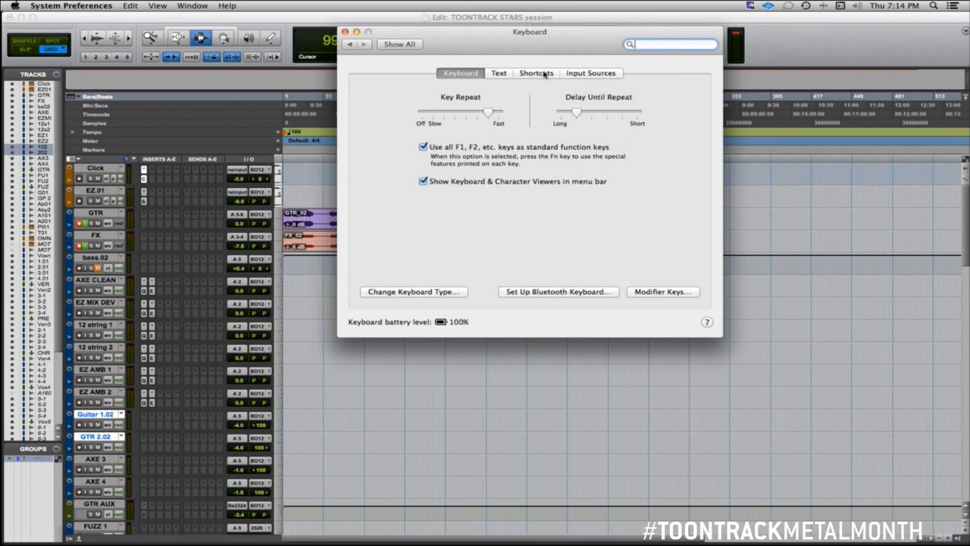
# Disable standard function keys and the menu-bar keyboard viewers in the system Keyboard preferences, and return to the Pro Tools session.
pyautogui.click(544, 73)
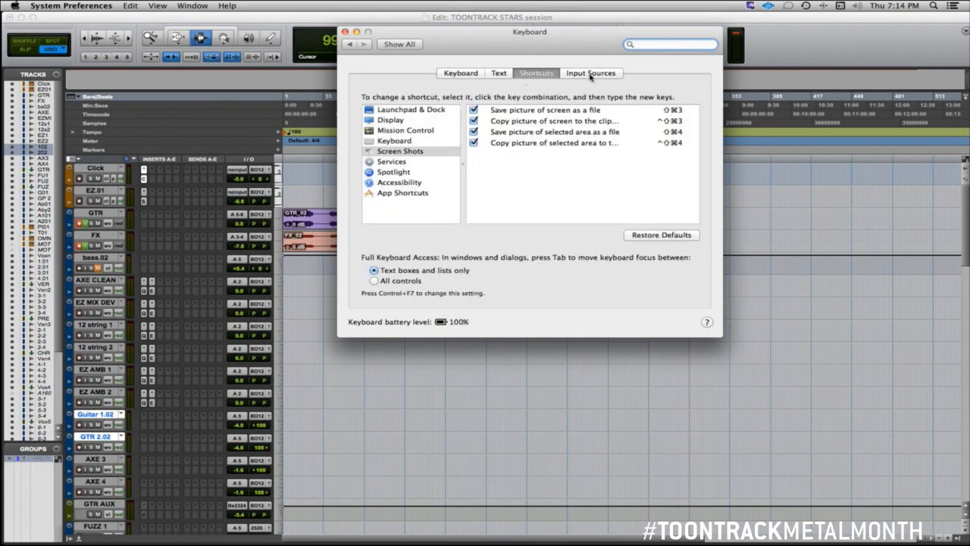
pyautogui.click(458, 74)
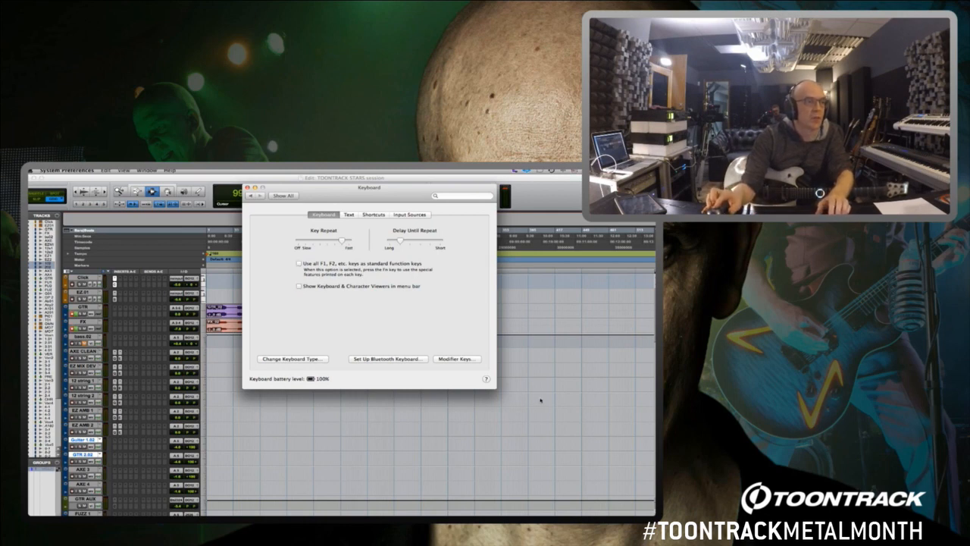
pyautogui.click(520, 385)
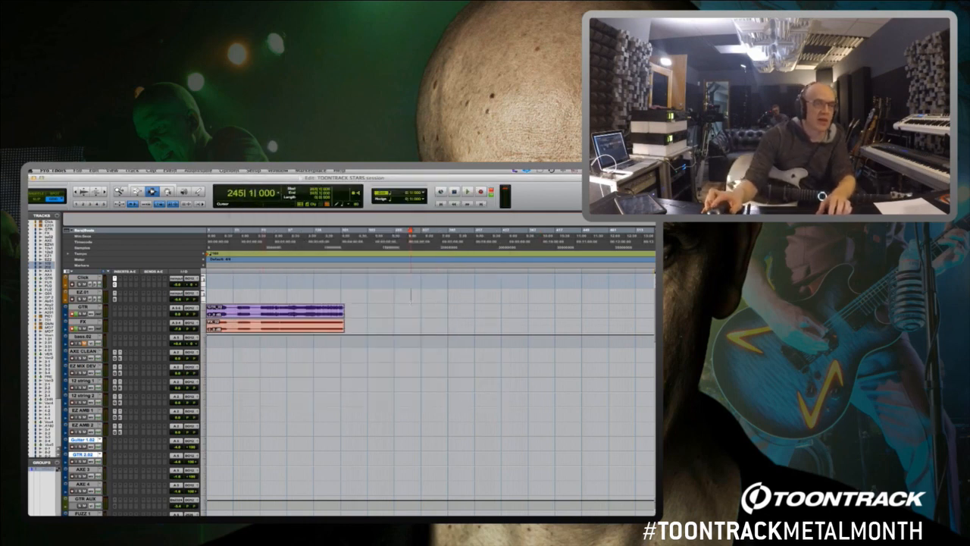
# Return to the session start and try once more to start recording.
pyautogui.press('Return')
pyautogui.press('super+space')
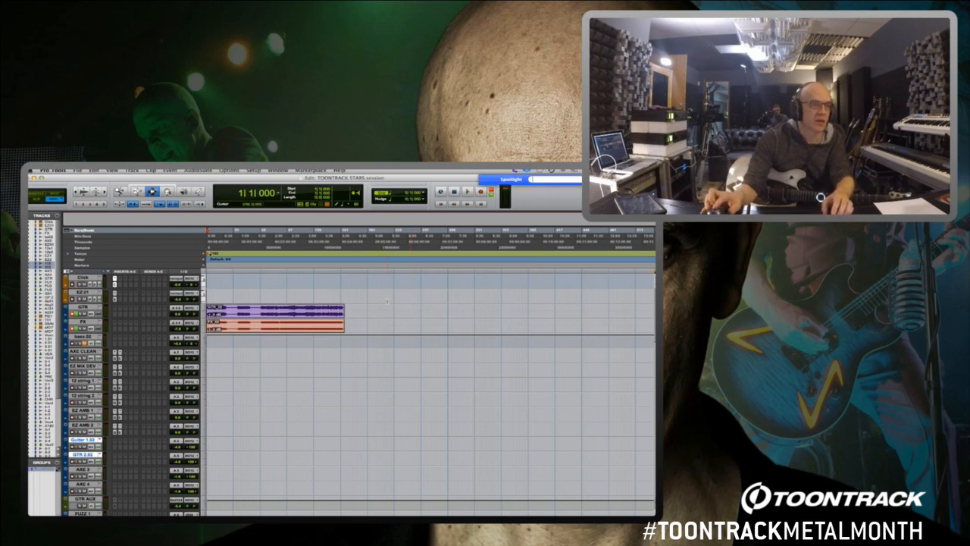
pyautogui.click(331, 289)
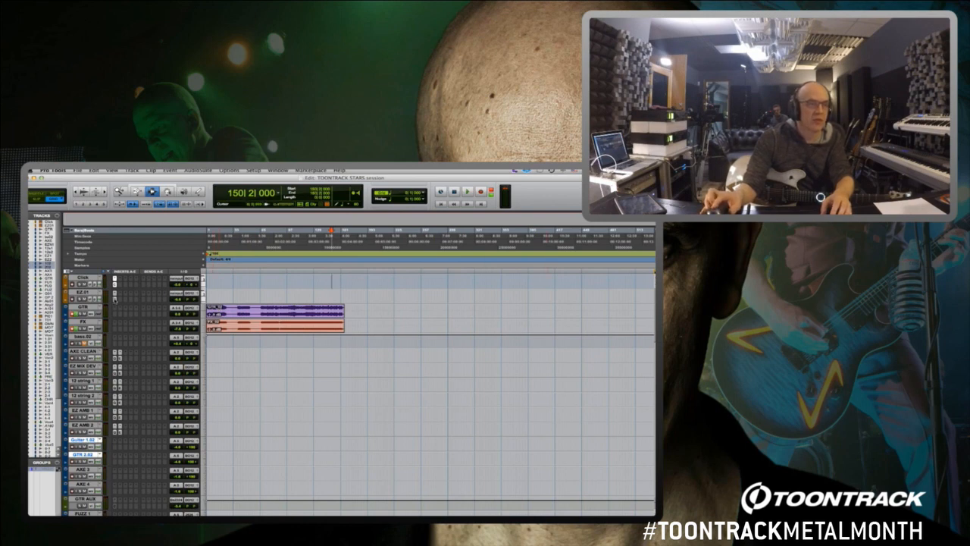
# Open Superior Drummer on the EZ.01 track, show the constructed drum kit and audition its kick and snare.
pyautogui.click(115, 299)
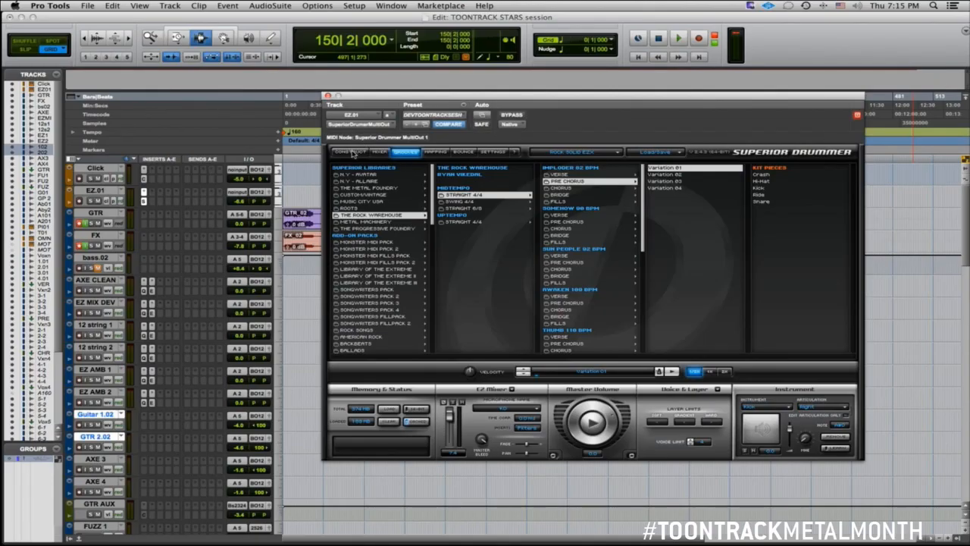
pyautogui.click(351, 152)
pyautogui.click(510, 314)
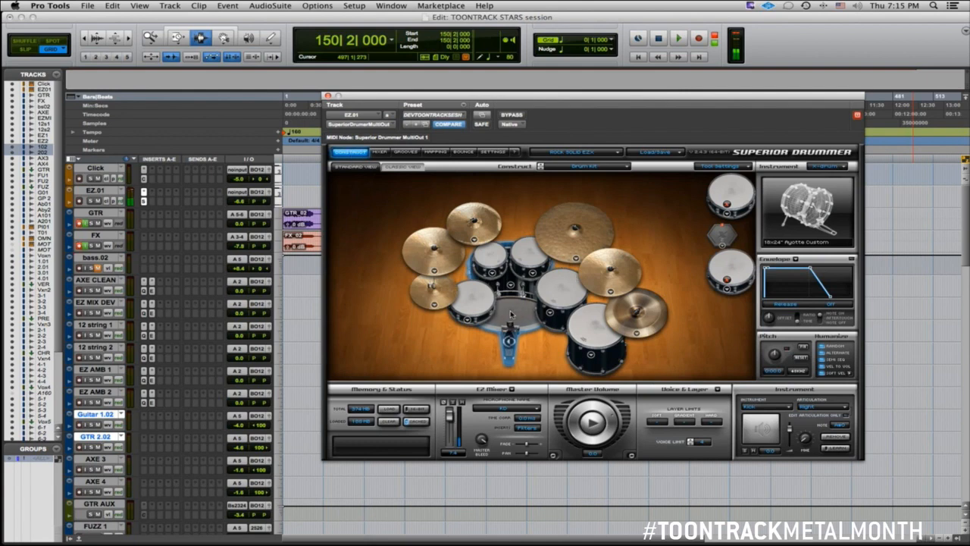
pyautogui.click(511, 314)
pyautogui.click(481, 301)
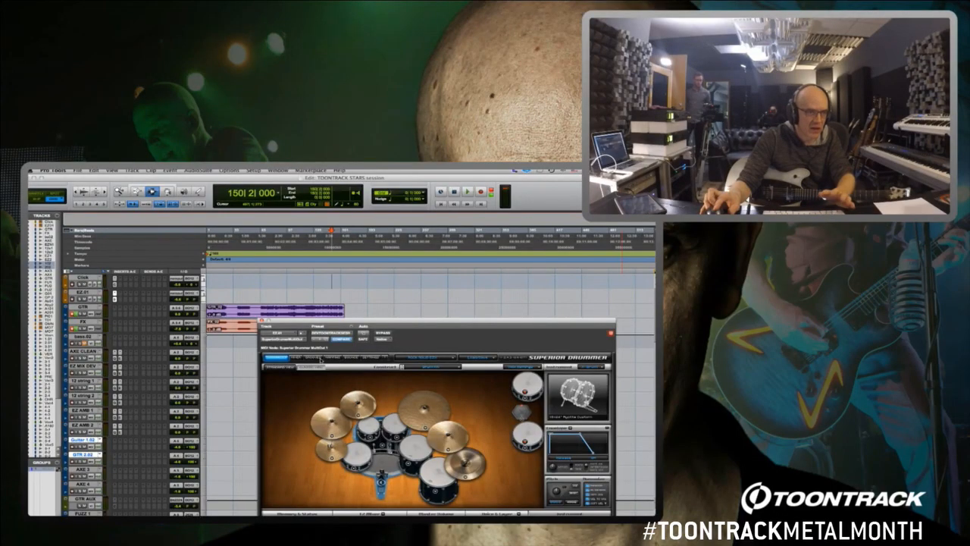
# Show Superior Drummer's grooves and place The Rock Warehouse pre-chorus groove near the session start on the EZ.01 track.
pyautogui.click(312, 357)
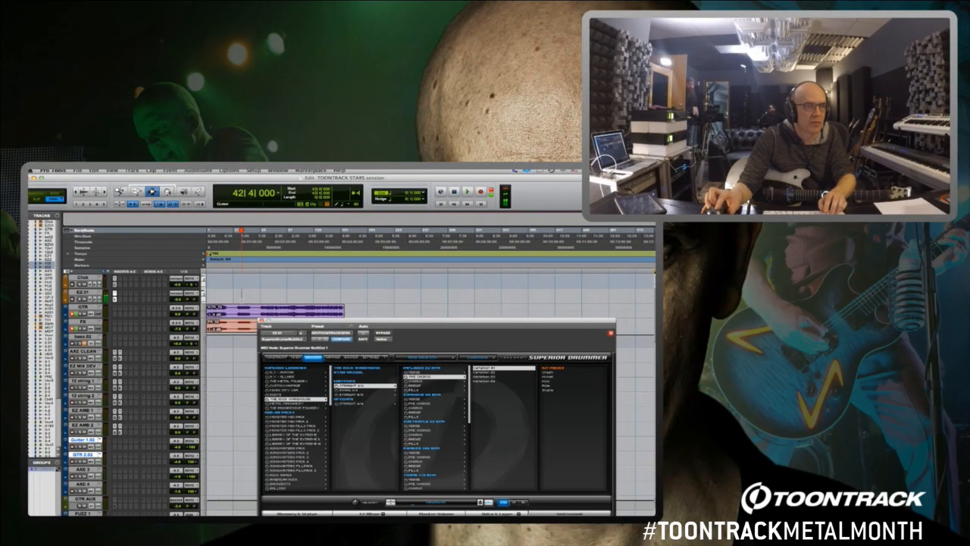
pyautogui.click(238, 295)
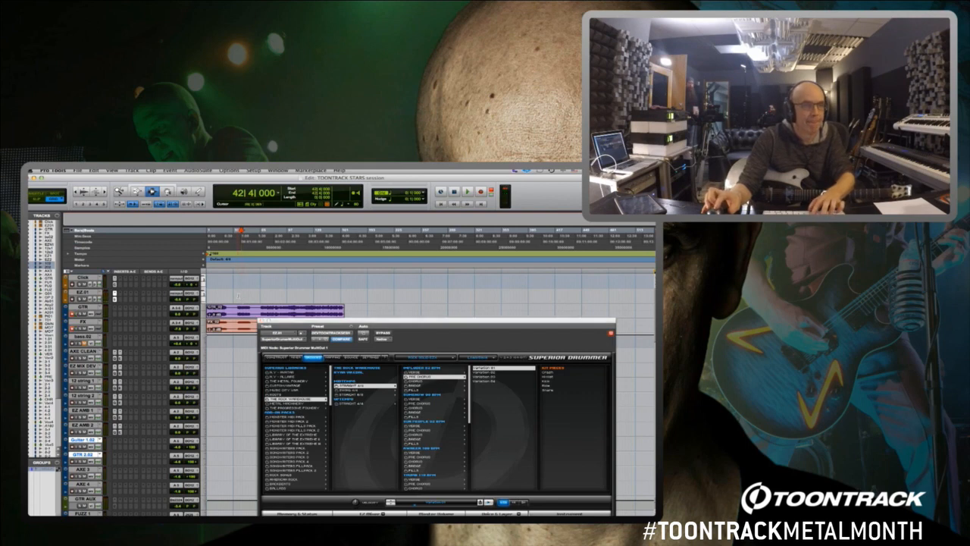
pyautogui.press('t')
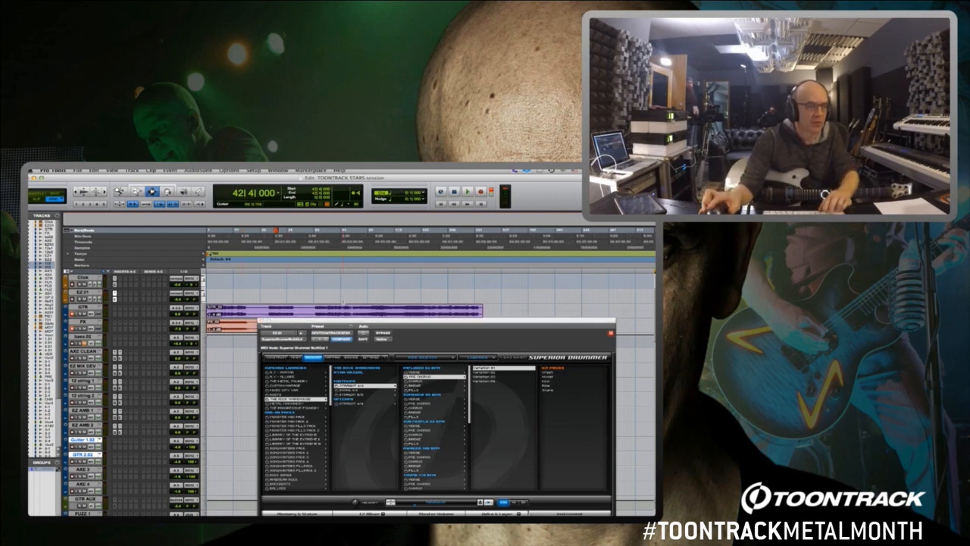
pyautogui.press('t')
pyautogui.press('t')
pyautogui.press('t')
pyautogui.press('t')
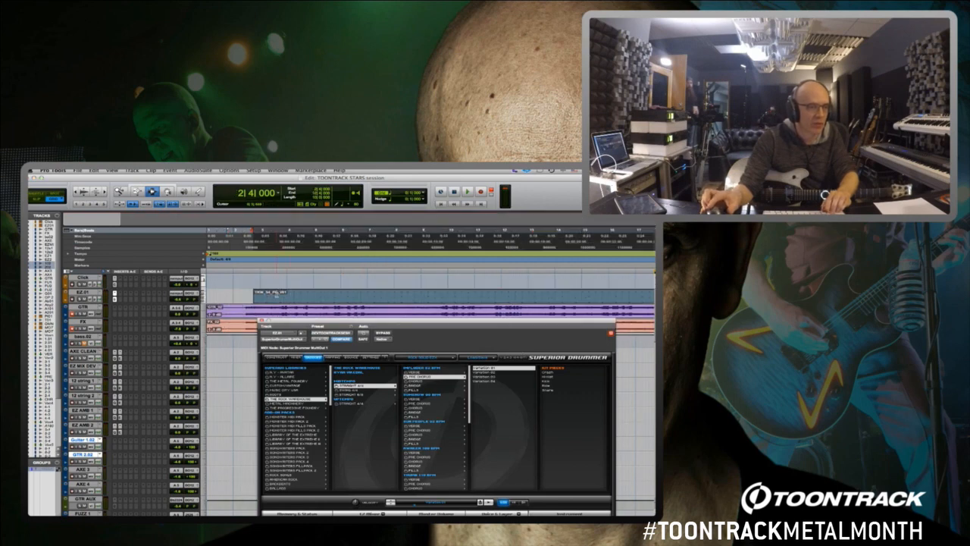
pyautogui.click(278, 297)
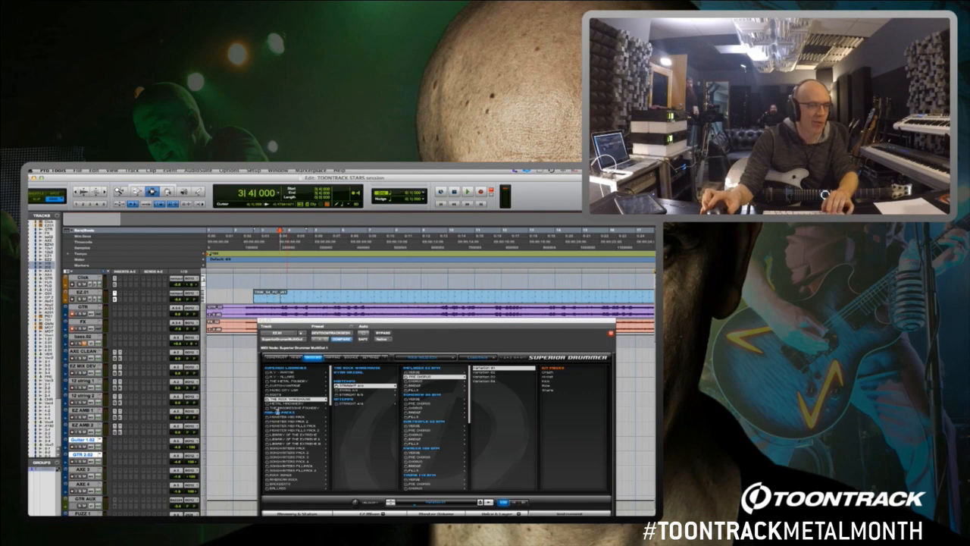
# Force-quit the MP3 Encoder application running alongside the session.
pyautogui.moveTo(168, 504)
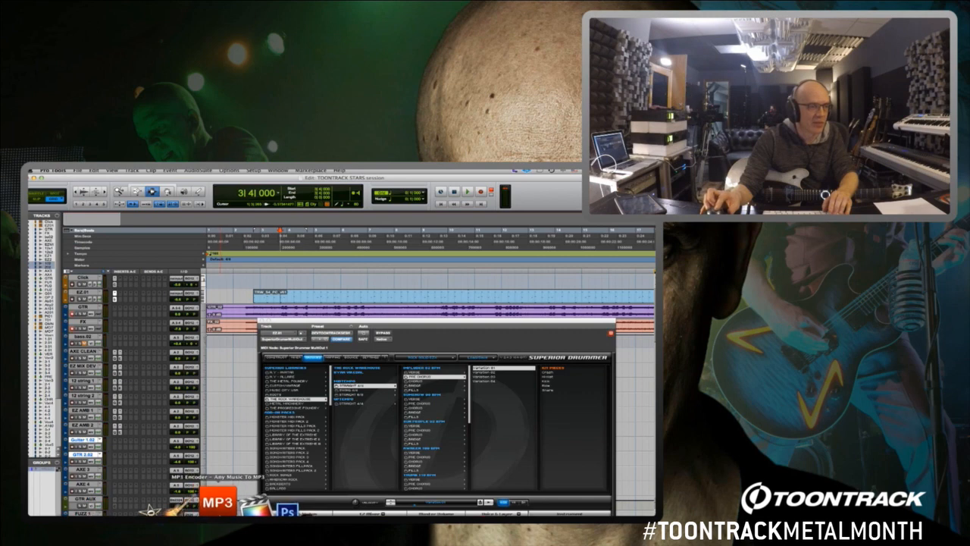
pyautogui.rightClick(220, 500)
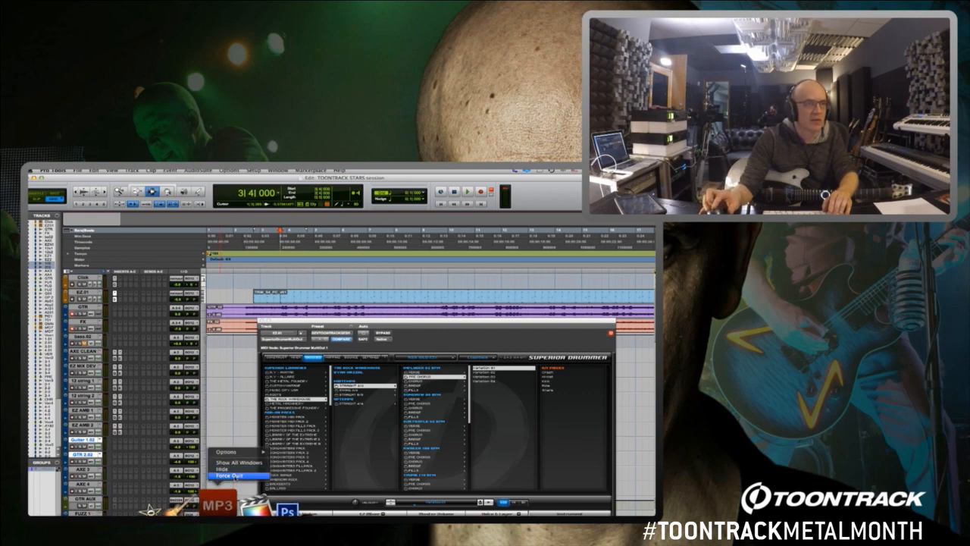
pyautogui.click(237, 476)
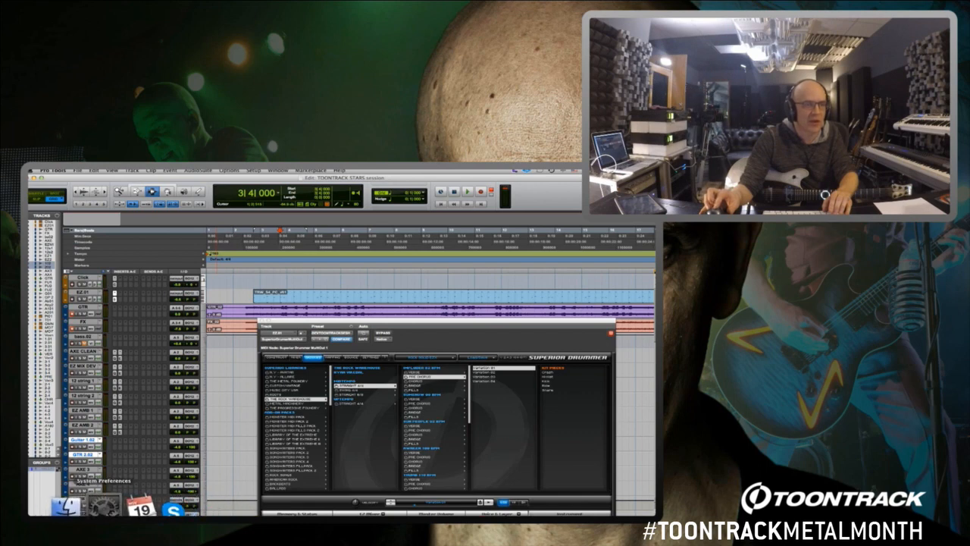
# Open the system Keyboard preferences, cancel the MP3 Encoder sign-in request, keep standard function keys enabled and close the preferences.
pyautogui.click(99, 505)
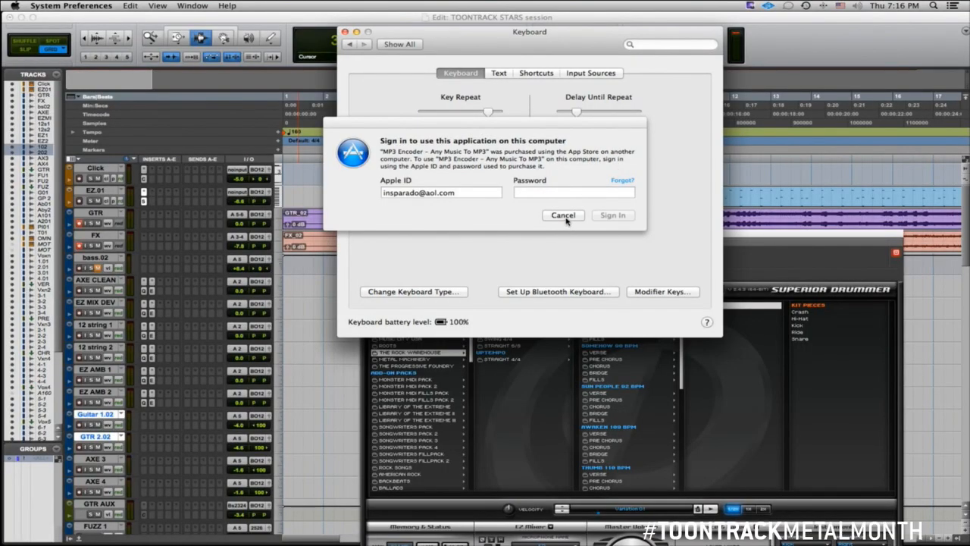
pyautogui.click(563, 217)
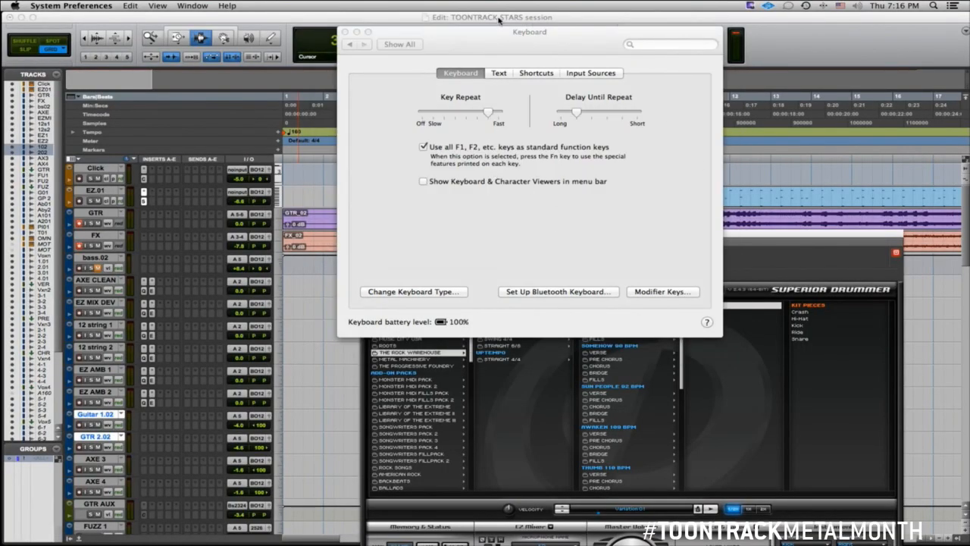
pyautogui.click(344, 32)
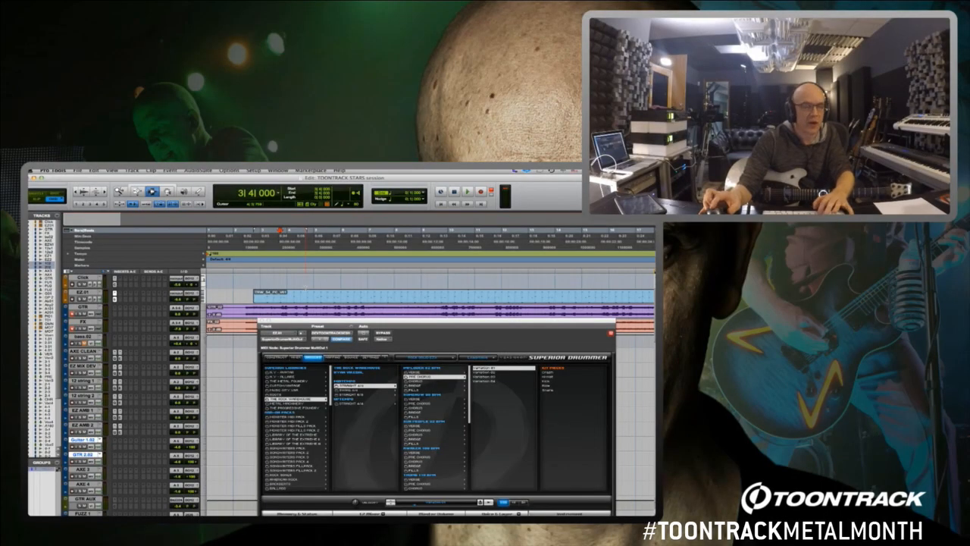
# Move the pre-chorus groove clip on the EZ.01 track to start at bar 3 and play it against the guitars.
pyautogui.click(307, 291)
pyautogui.press('F8')
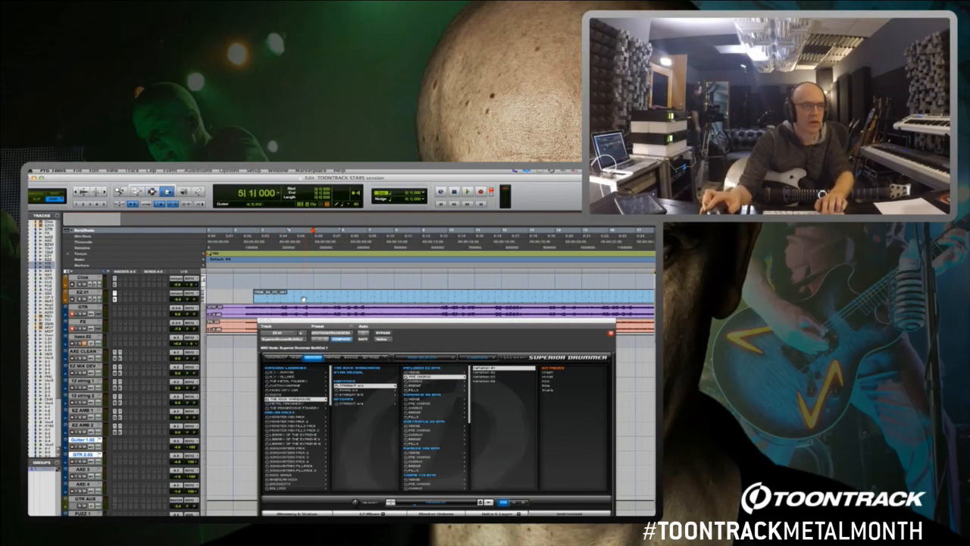
pyautogui.moveTo(304, 298); pyautogui.dragTo(309, 298)
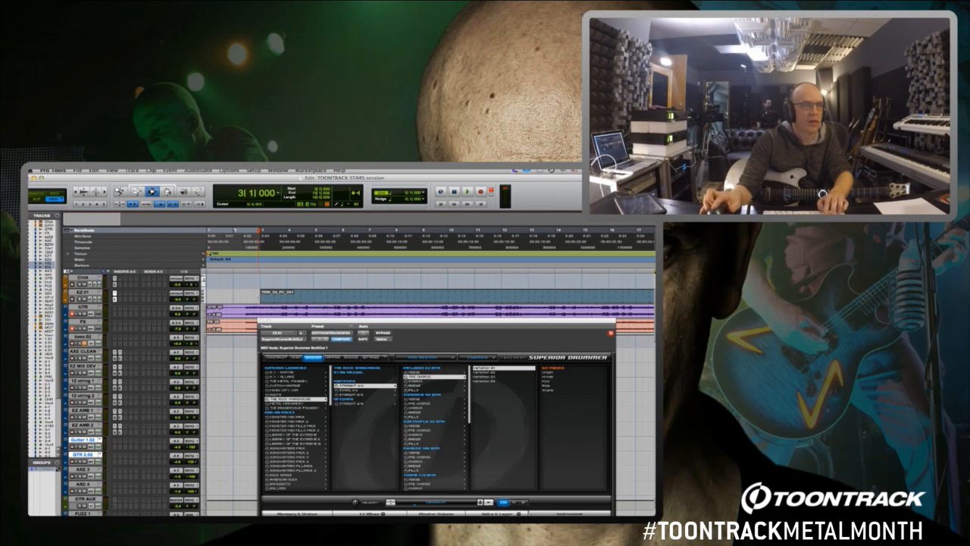
pyautogui.click(244, 292)
pyautogui.press('space')
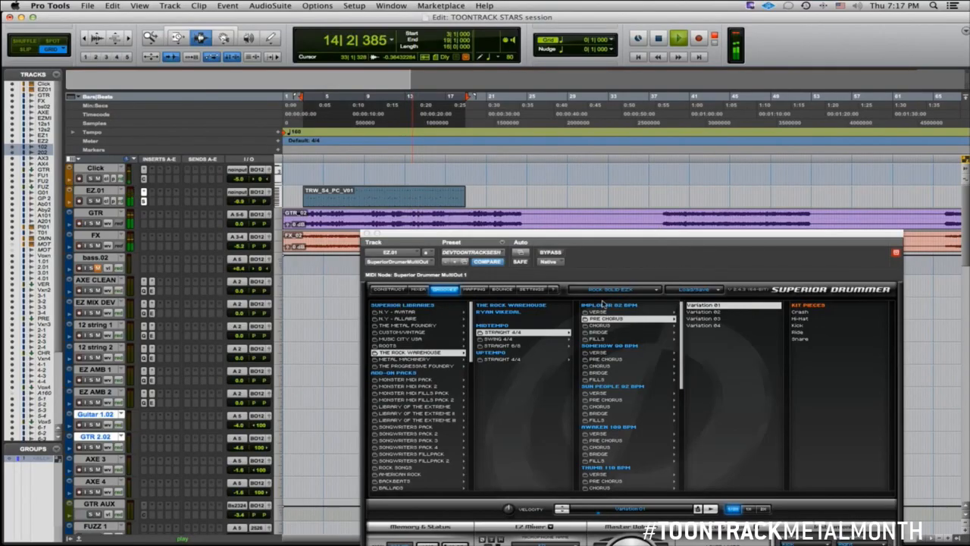
pyautogui.press('space')
# Replace the pre-chorus clip on EZ.01 with The Rock Warehouse's Imploder chorus Variation 02 groove and start playback.
pyautogui.click(600, 325)
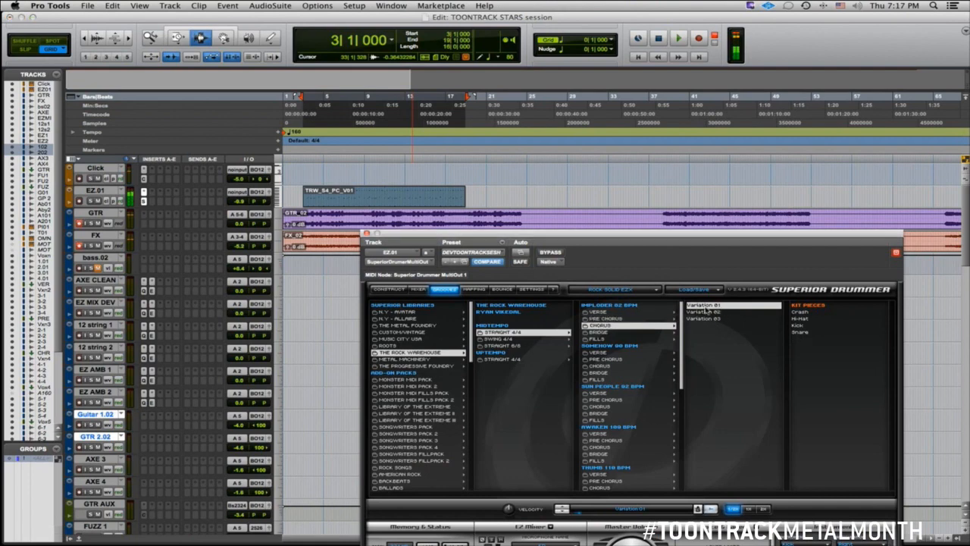
pyautogui.click(705, 311)
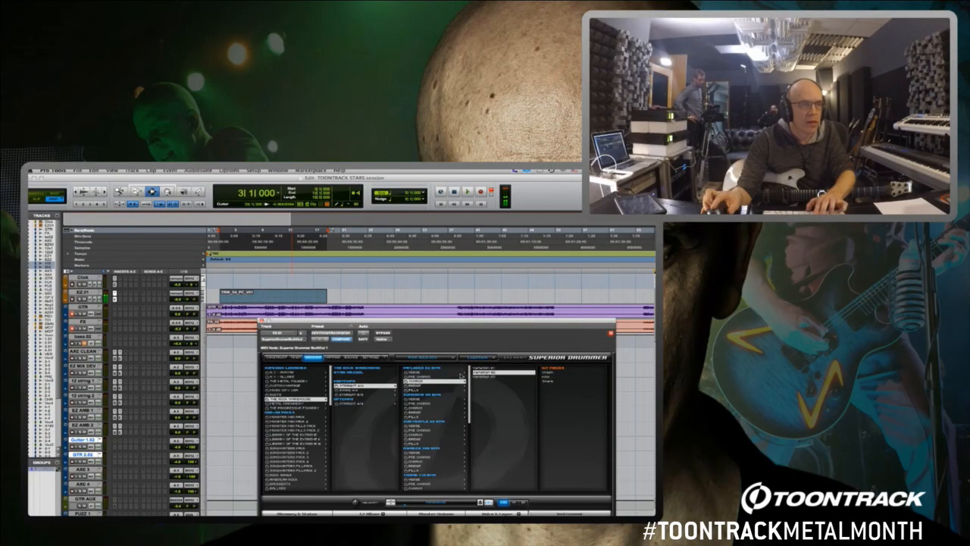
pyautogui.moveTo(706, 312); pyautogui.dragTo(315, 200)
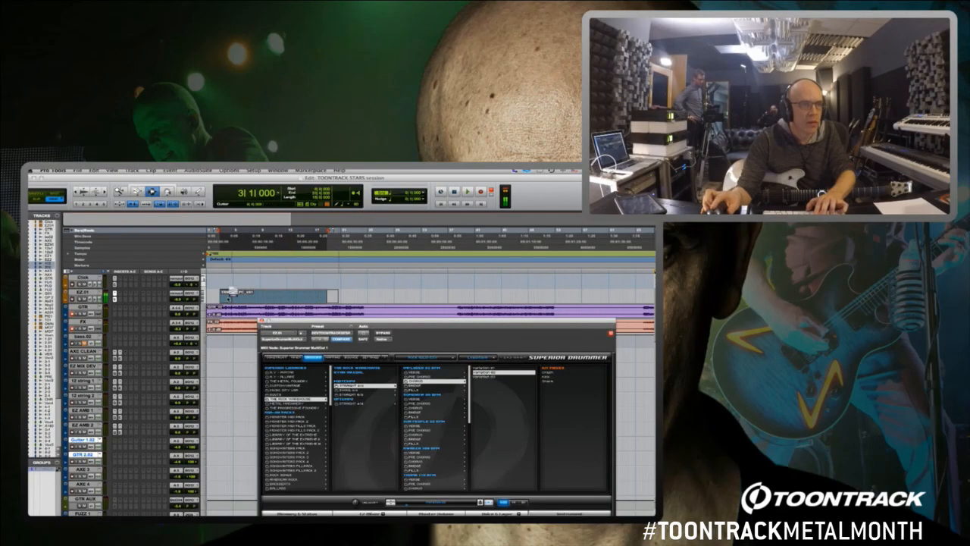
pyautogui.moveTo(227, 294); pyautogui.dragTo(242, 297)
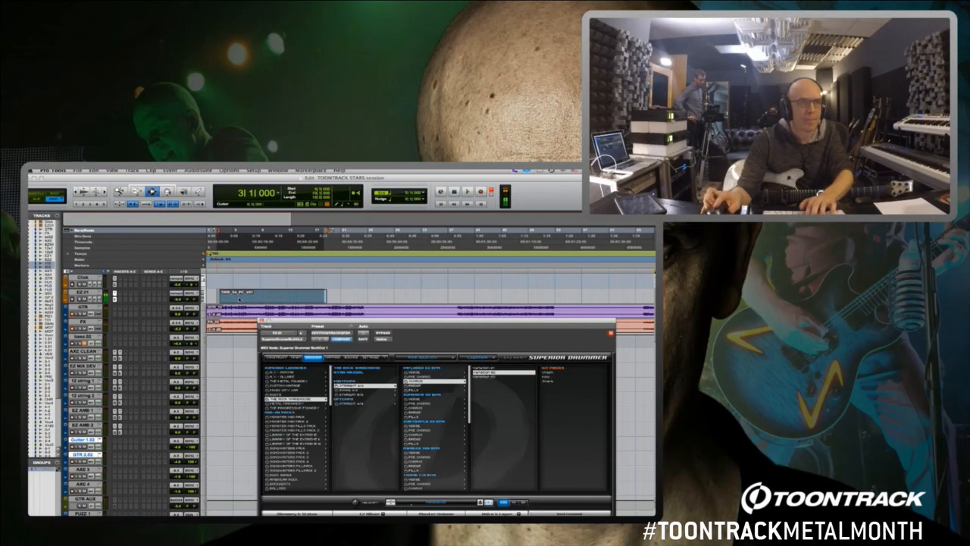
pyautogui.press('space')
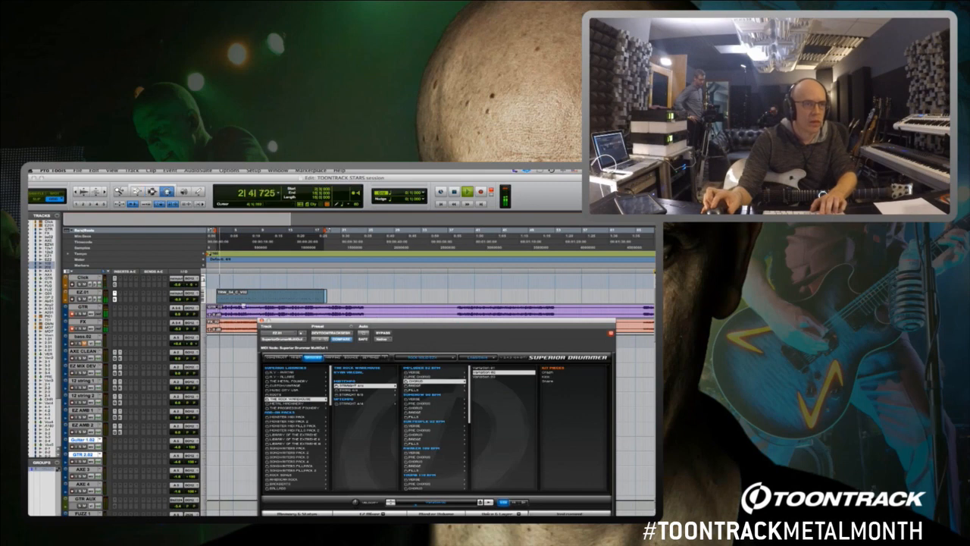
# Move the chorus groove clip on EZ.01 to start at bar 3 and extend it with repeated short sections up to bar 23.
pyautogui.press('t')
pyautogui.press('t')
pyautogui.moveTo(307, 299); pyautogui.dragTo(313, 299)
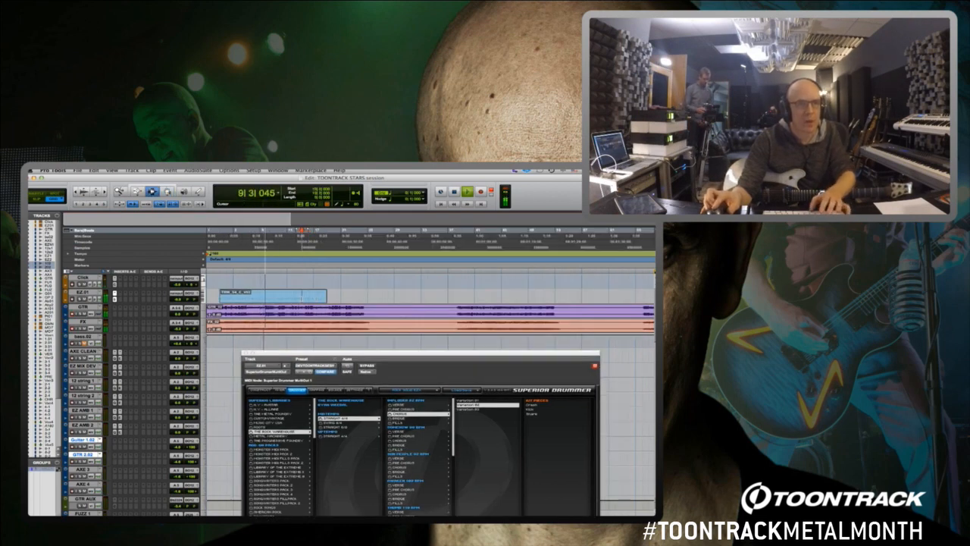
pyautogui.press('t')
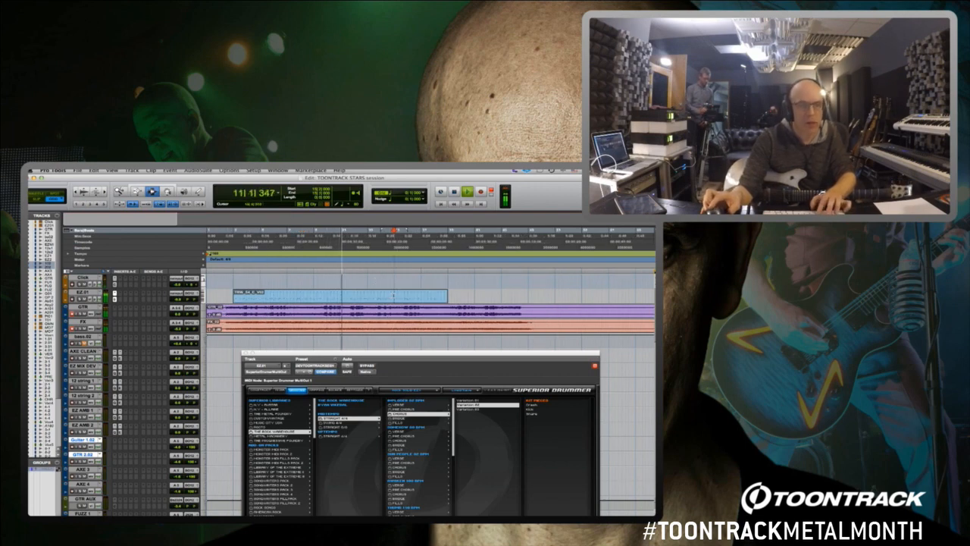
pyautogui.moveTo(394, 297); pyautogui.dragTo(420, 296)
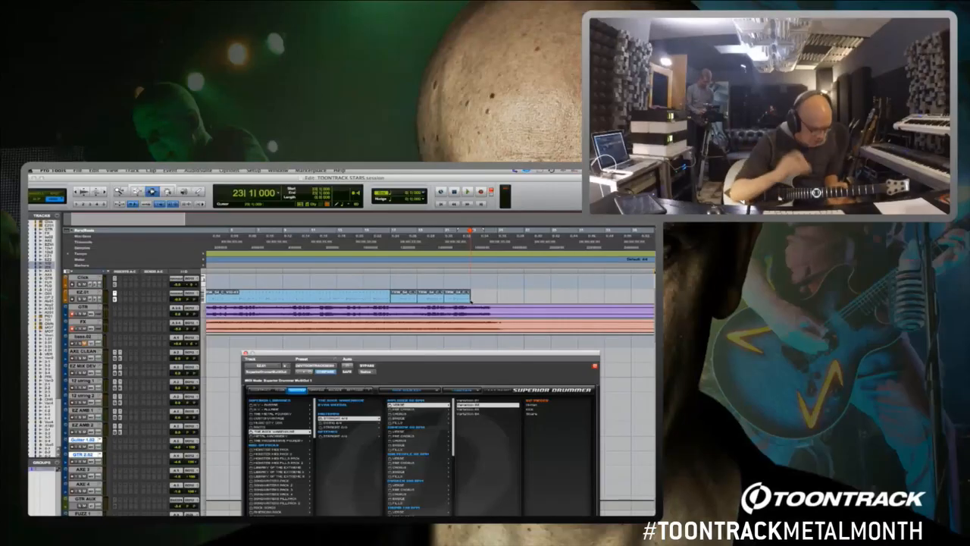
# Append the Imploder verse Variation 02 groove after the repeated chorus sections on EZ.01 and play the arrangement.
pyautogui.press('space')
pyautogui.press('r')
pyautogui.press('r')
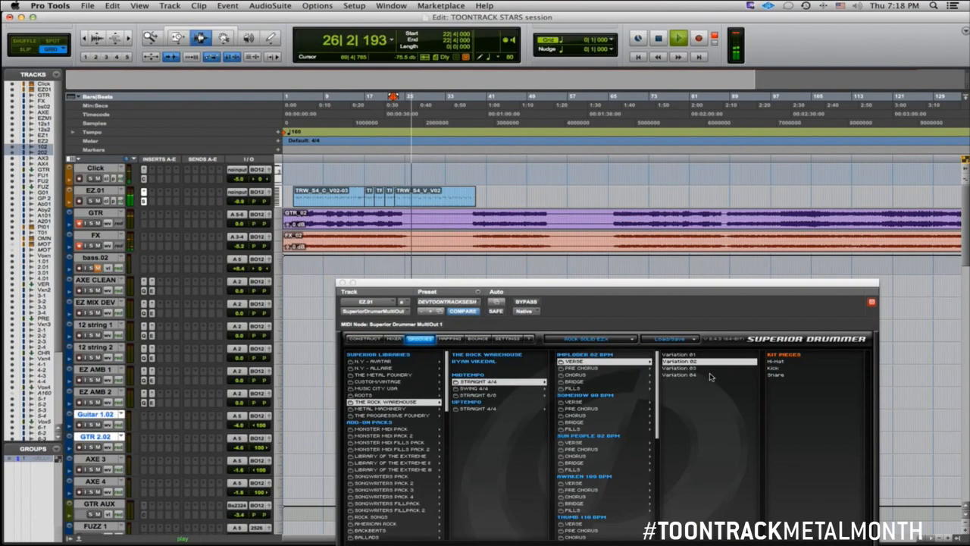
# Audition the Imploder pre-chorus Variation 03 groove and place it after the verse groove on the EZ.01 track.
pyautogui.click(403, 410)
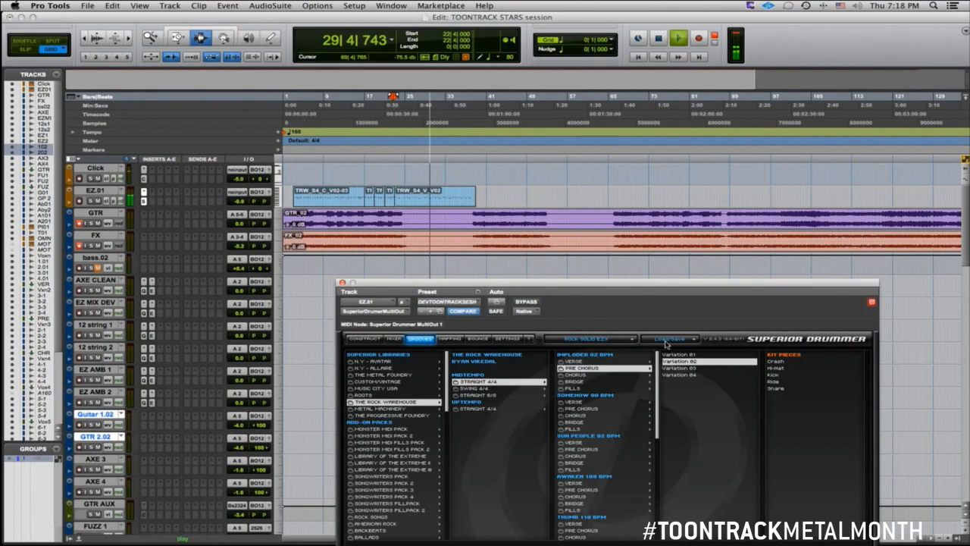
pyautogui.click(466, 410)
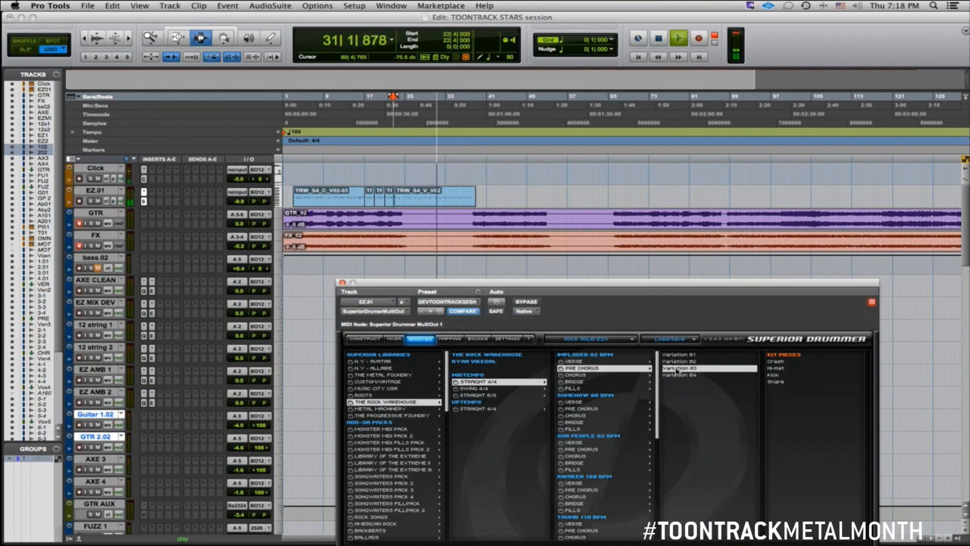
pyautogui.press('space')
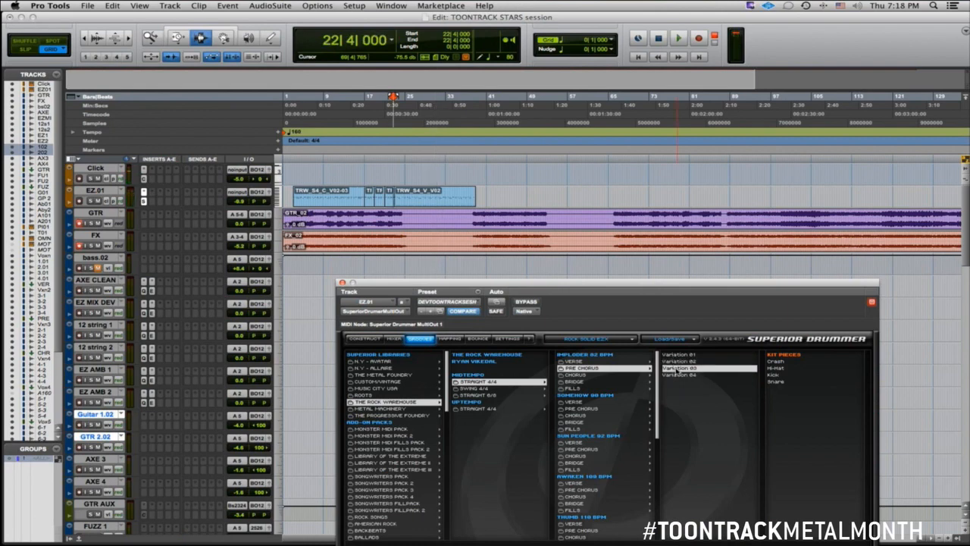
pyautogui.press('space')
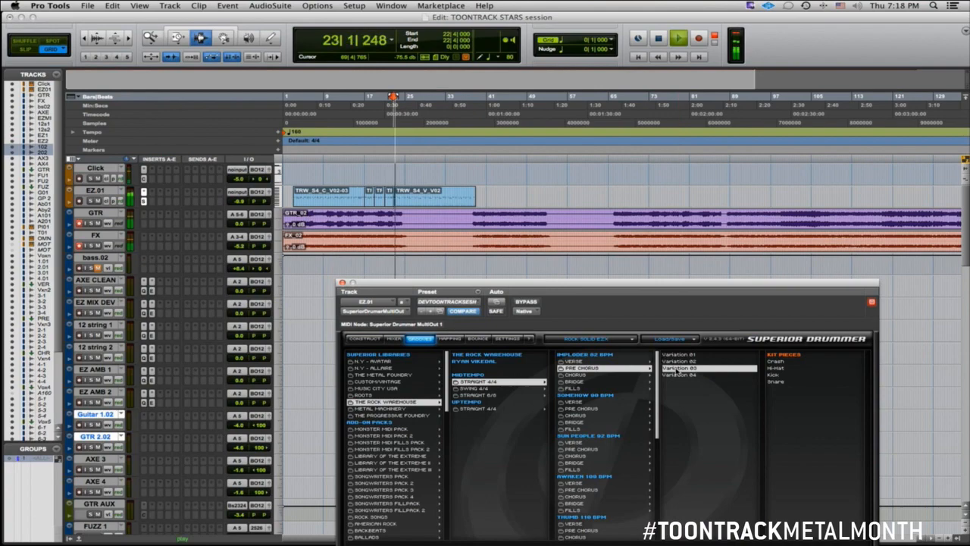
pyautogui.press('space')
pyautogui.moveTo(676, 372); pyautogui.dragTo(481, 187)
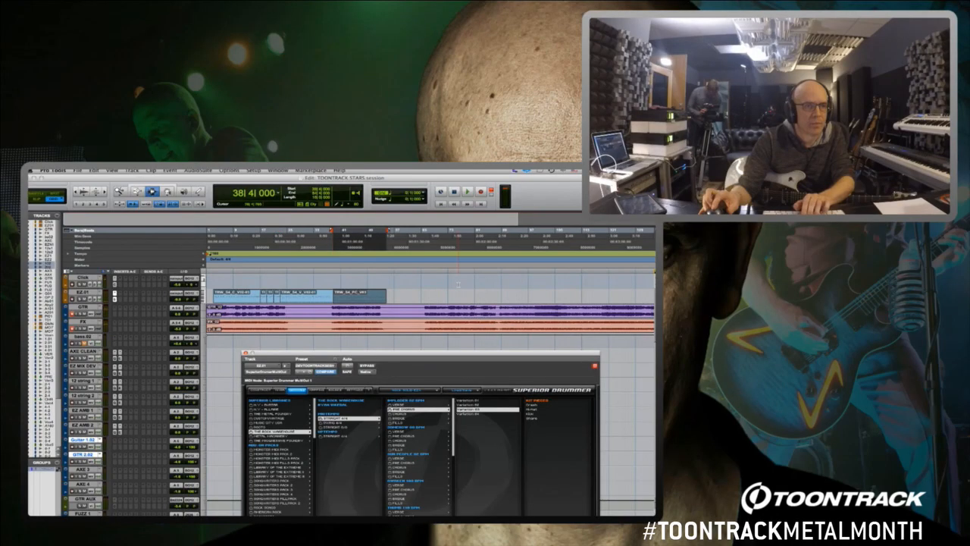
# Move the new pre-chorus groove clip on EZ.01 to start exactly at bar 39.
pyautogui.press('t')
pyautogui.press('t')
pyautogui.press('t')
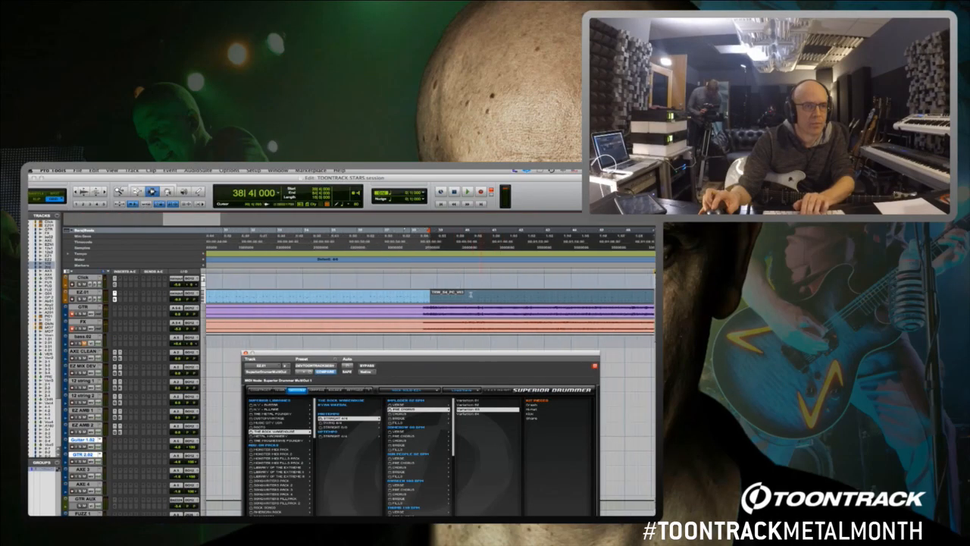
pyautogui.moveTo(417, 296); pyautogui.dragTo(443, 298)
pyautogui.press('F9')
pyautogui.press('F8')
pyautogui.click(440, 298)
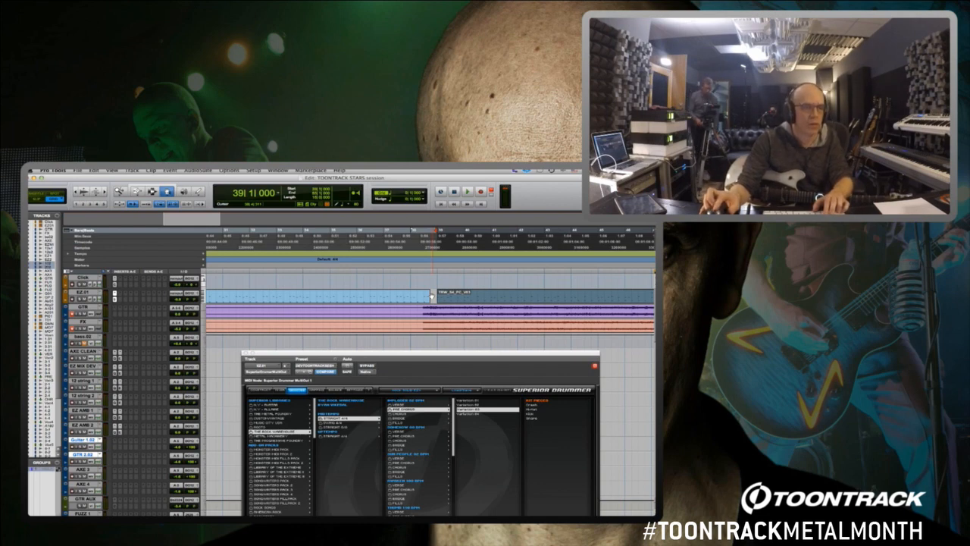
# Move the verse groove clip to start at bar 23 so it meets the pre-chorus clip, and play across the join.
pyautogui.moveTo(430, 297); pyautogui.dragTo(436, 296)
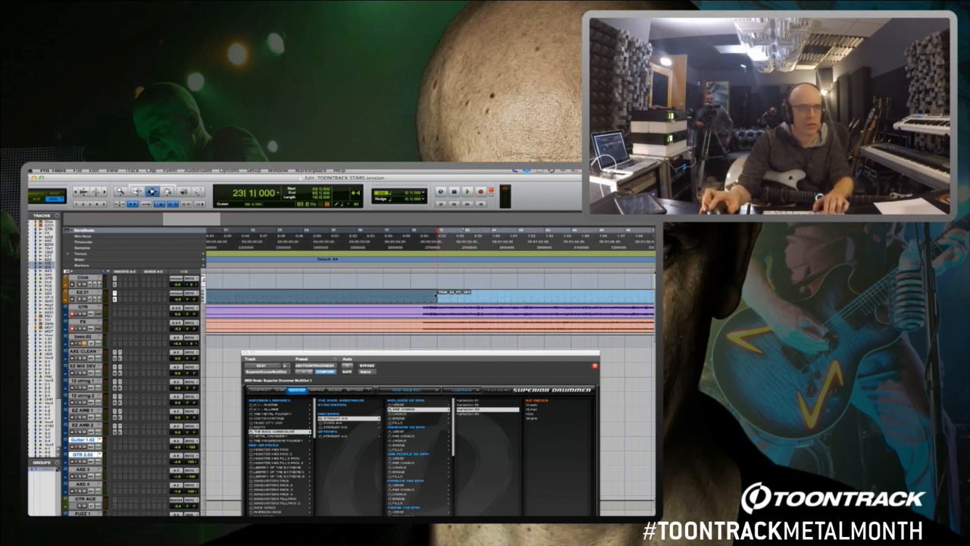
pyautogui.click(438, 295)
pyautogui.press('space')
pyautogui.press('r')
pyautogui.press('r')
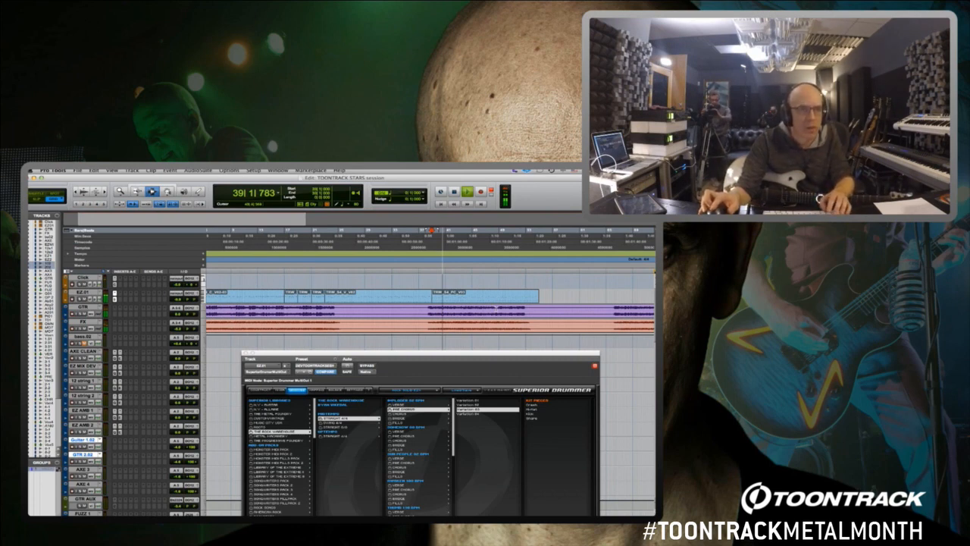
pyautogui.press('r')
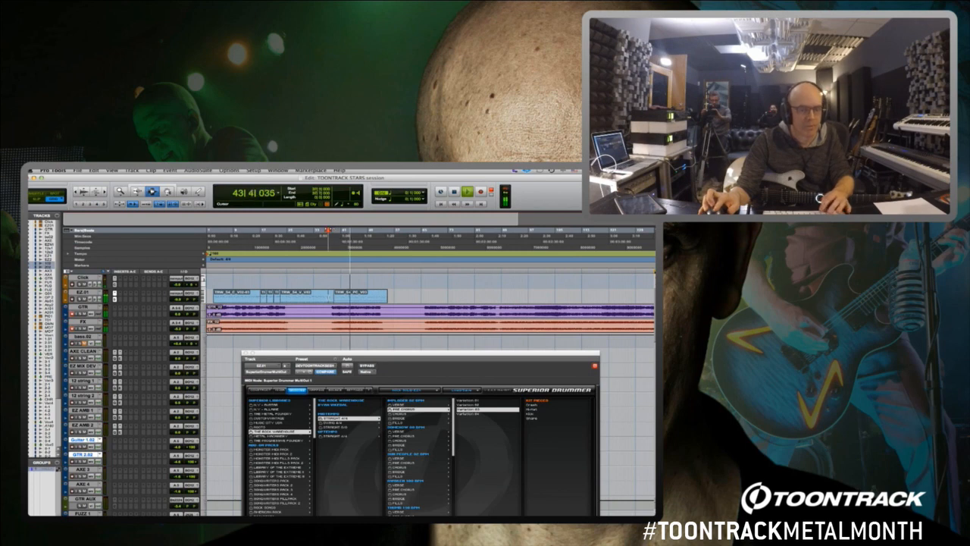
# Shorten the pre-chorus groove clip on EZ.01 and place a copy of the verse groove directly after it.
pyautogui.click(329, 296)
pyautogui.click(371, 298)
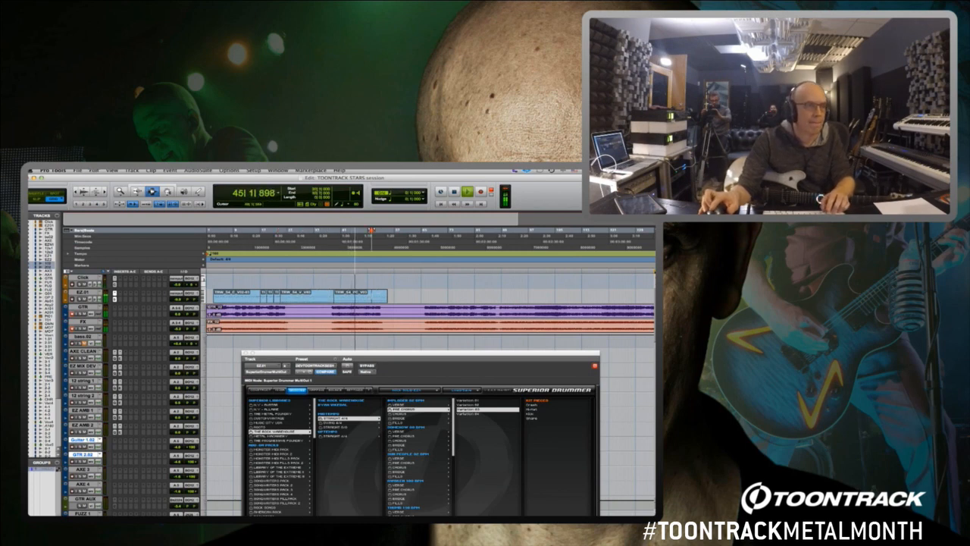
pyautogui.press('space')
pyautogui.press('t')
pyautogui.press('t')
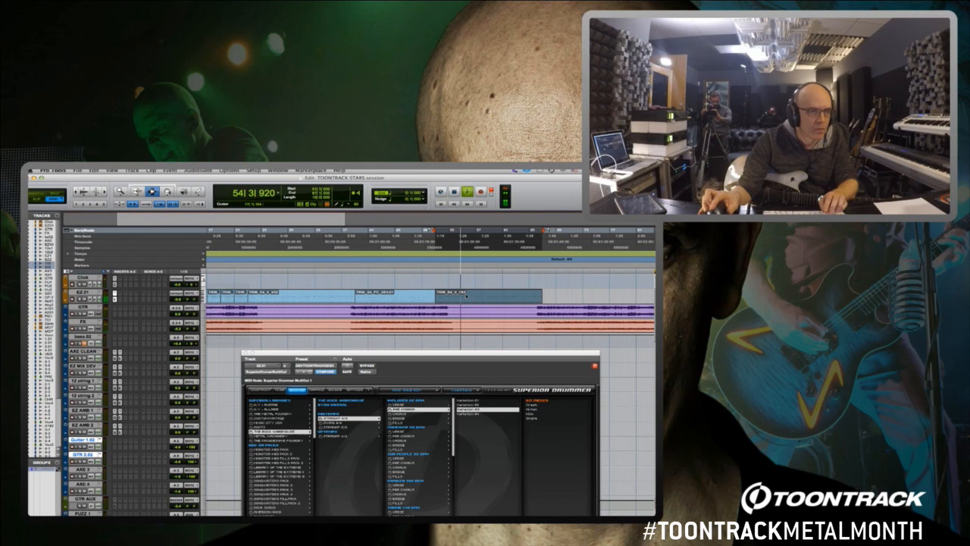
# Increase the EZ.01 track's height and move the Superior Drummer window clear of the tracks.
pyautogui.hotkey('ctrl', 'Up')
pyautogui.hotkey('ctrl', 'Up')
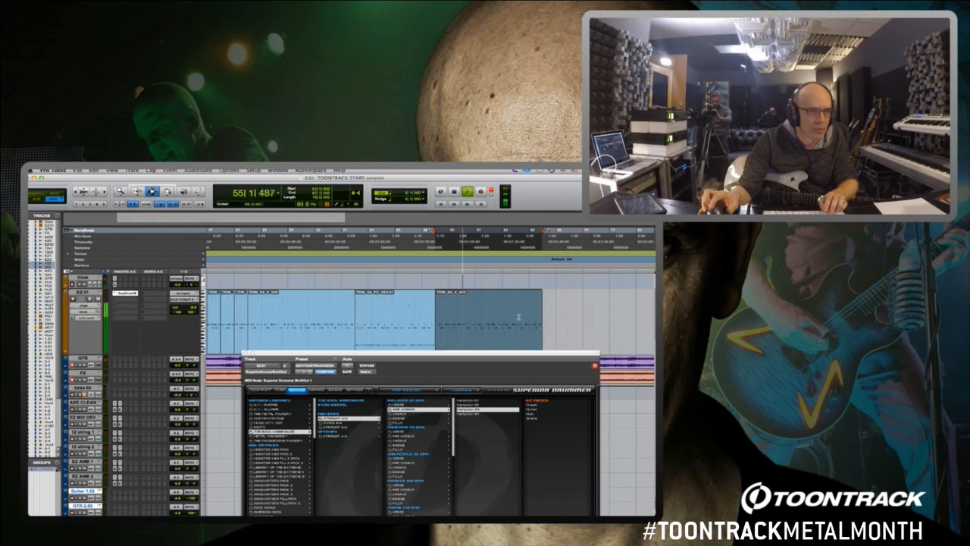
pyautogui.moveTo(495, 353); pyautogui.dragTo(496, 396)
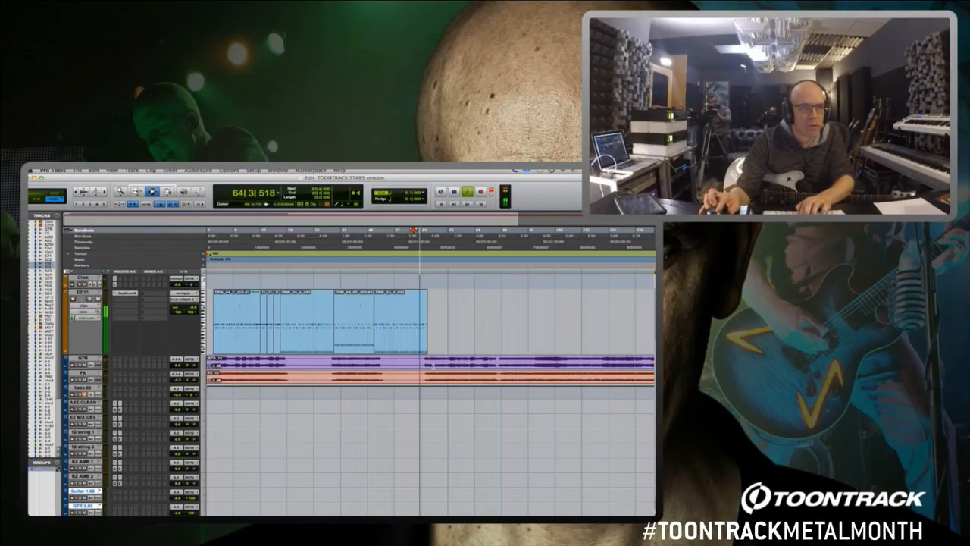
# Place a copy of the chorus groove on EZ.01 so that it starts exactly where the second verse groove ends.
pyautogui.press('t')
pyautogui.press('t')
pyautogui.press('t')
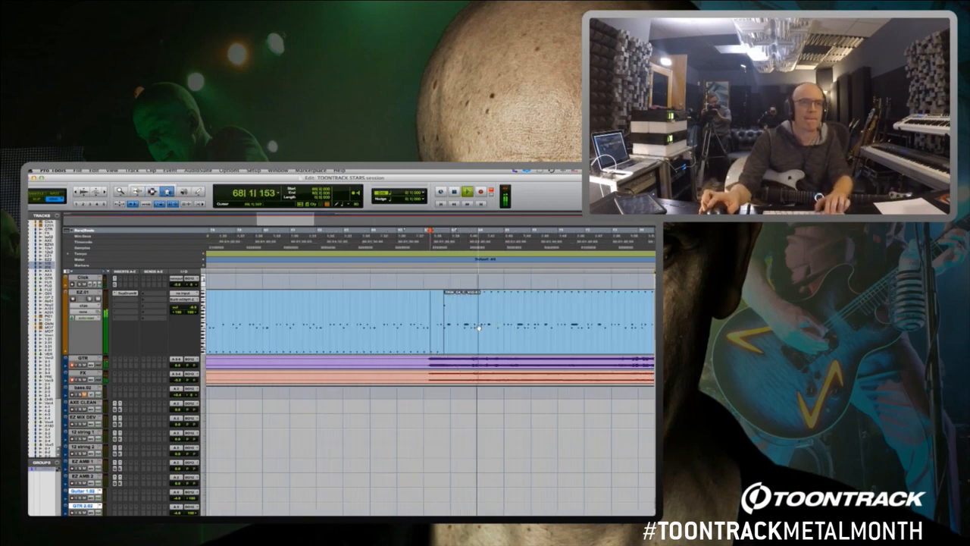
pyautogui.moveTo(484, 327); pyautogui.dragTo(449, 319)
pyautogui.press('F7')
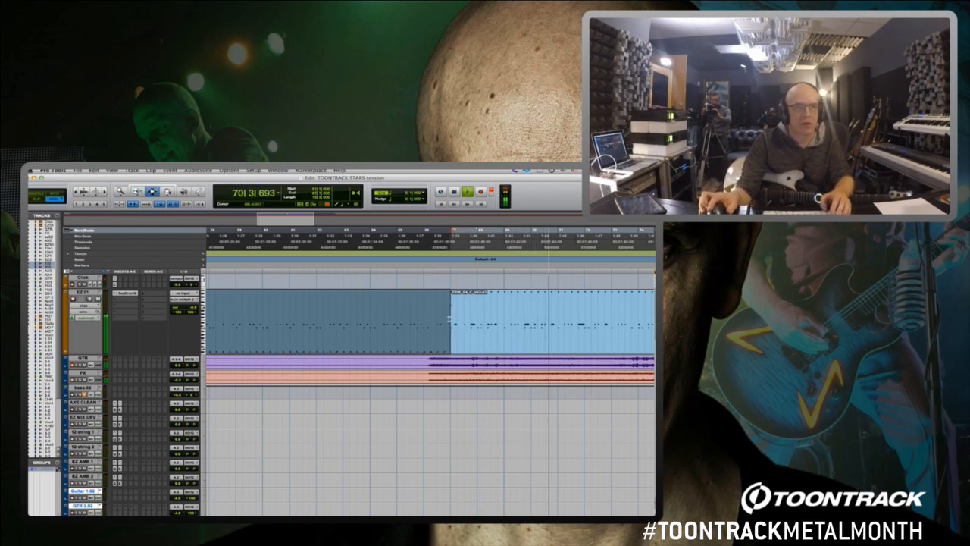
pyautogui.click(449, 319)
pyautogui.press('r')
pyautogui.press('r')
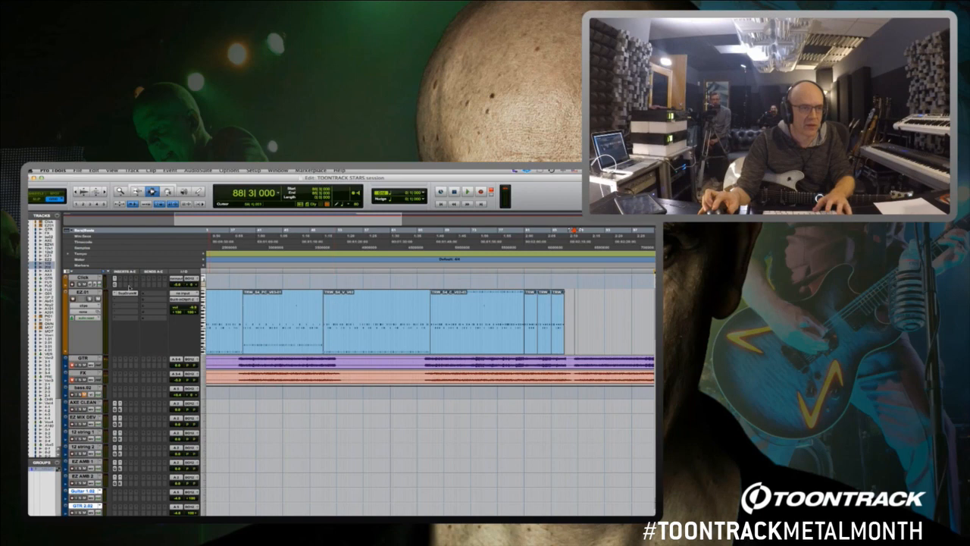
# Reopen Superior Drummer below the EZ.01 track and place the Rock Warehouse Bridge groove, Variation 04, on the track at bar 89.
pyautogui.click(125, 292)
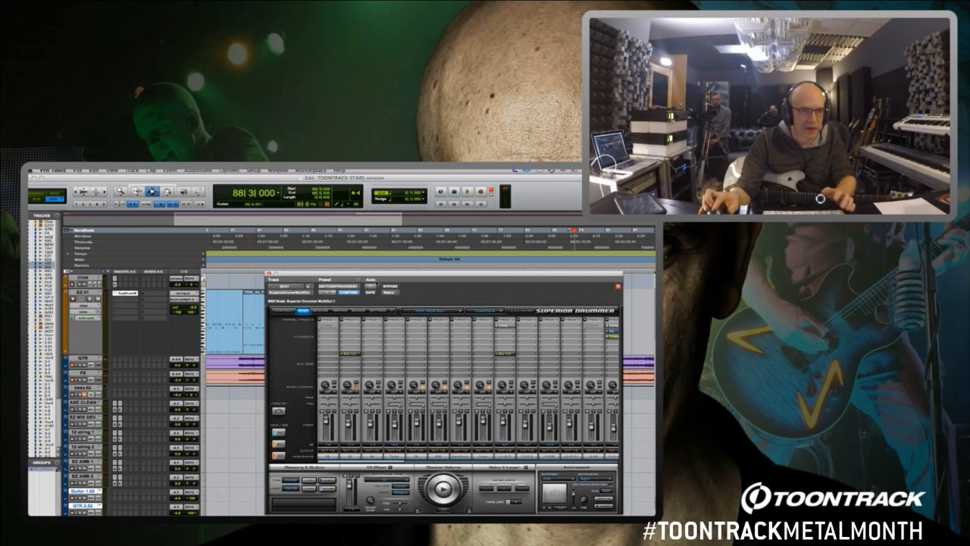
pyautogui.moveTo(410, 276); pyautogui.dragTo(409, 376)
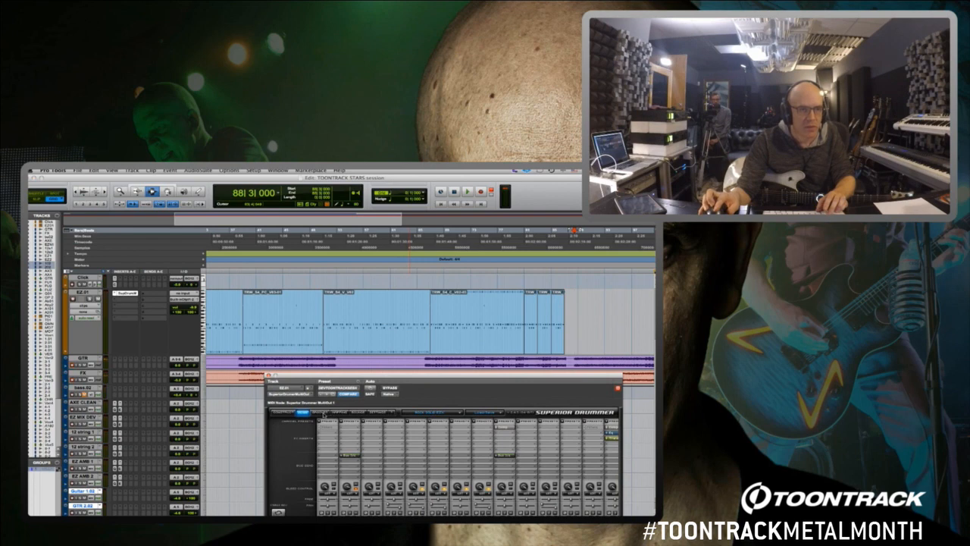
pyautogui.click(322, 413)
pyautogui.click(428, 440)
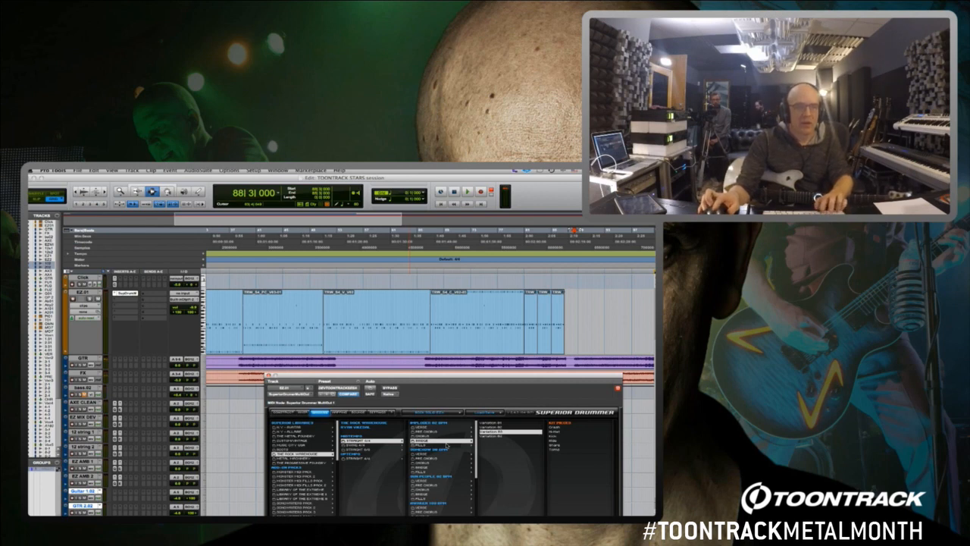
pyautogui.moveTo(493, 437); pyautogui.dragTo(574, 342)
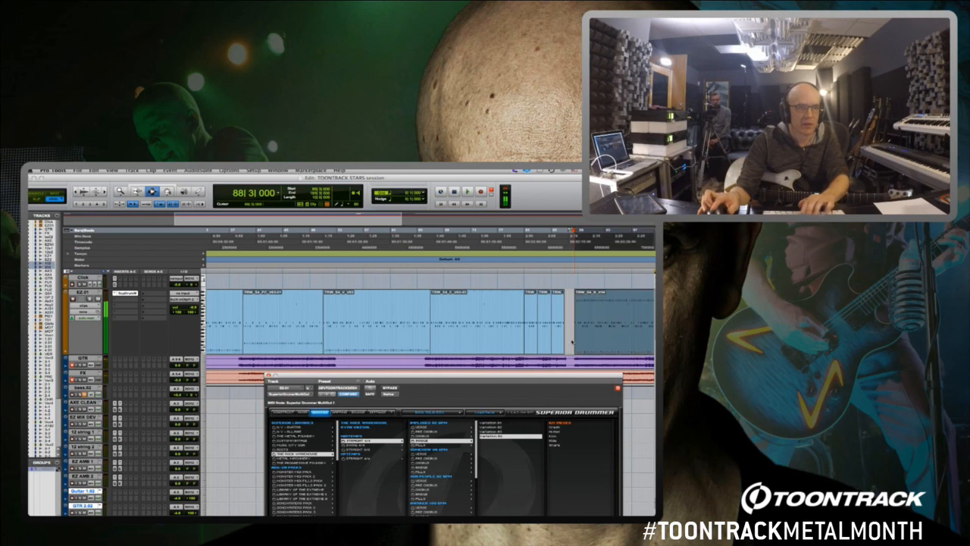
# Play from bar 88 across the gap into the bridge groove to check where it comes in.
pyautogui.press('space')
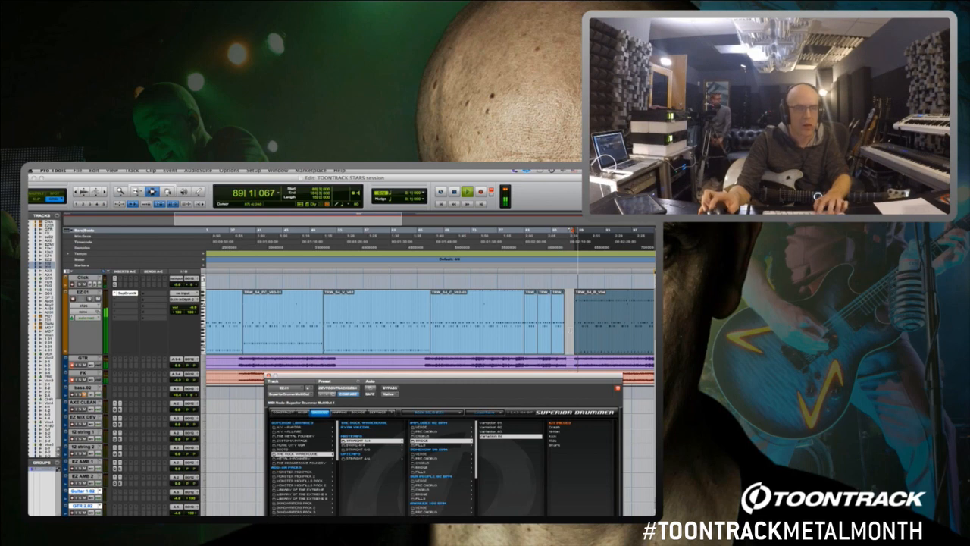
pyautogui.click(571, 330)
pyautogui.press('t')
pyautogui.press('t')
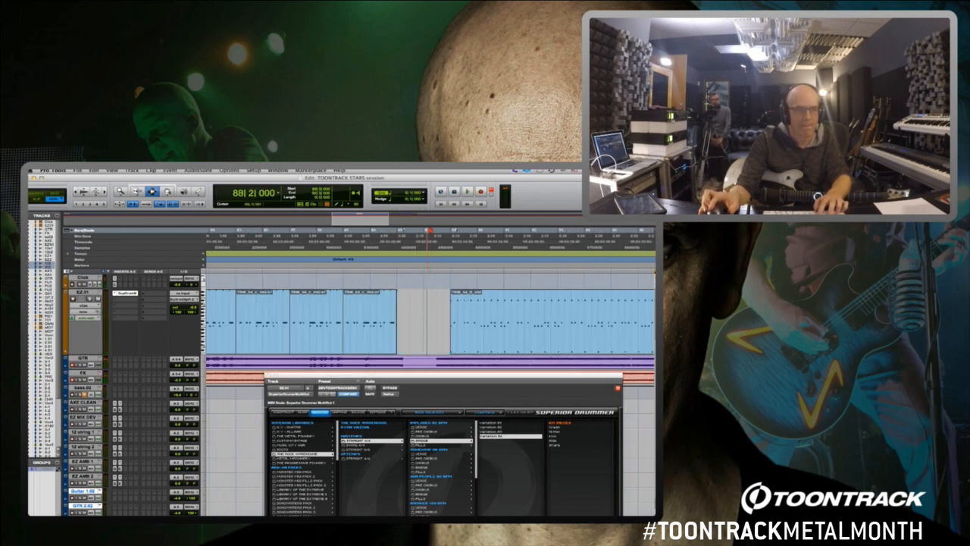
pyautogui.press('r')
pyautogui.press('r')
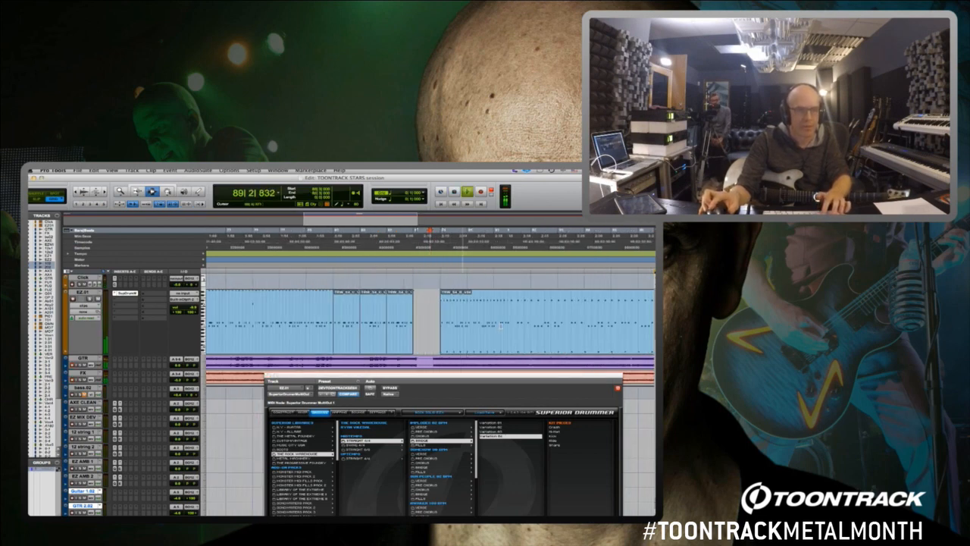
# Split the bridge groove clip at bar 99 and place the Bridge Variation 01 groove on EZ.01 from that bar.
pyautogui.click(476, 325)
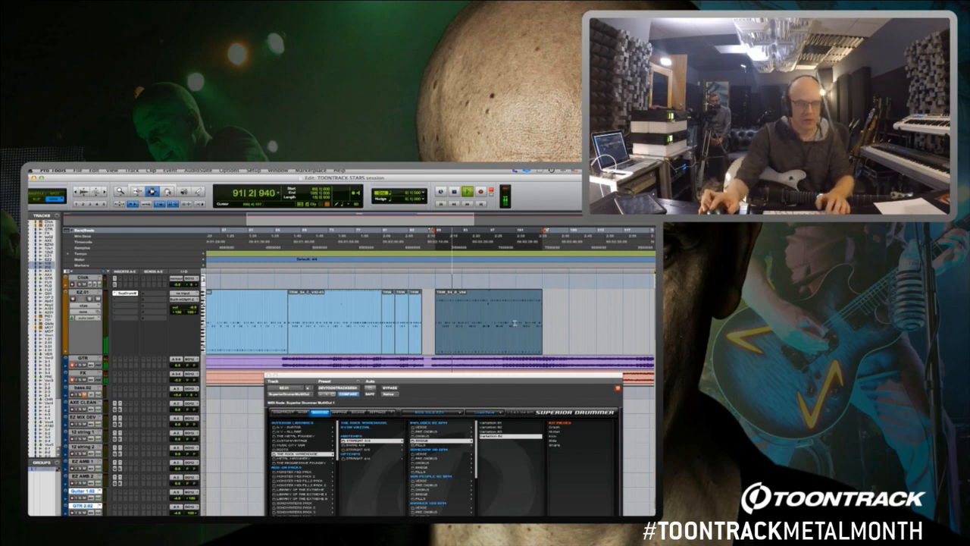
pyautogui.click(507, 323)
pyautogui.click(490, 304)
pyautogui.press('t')
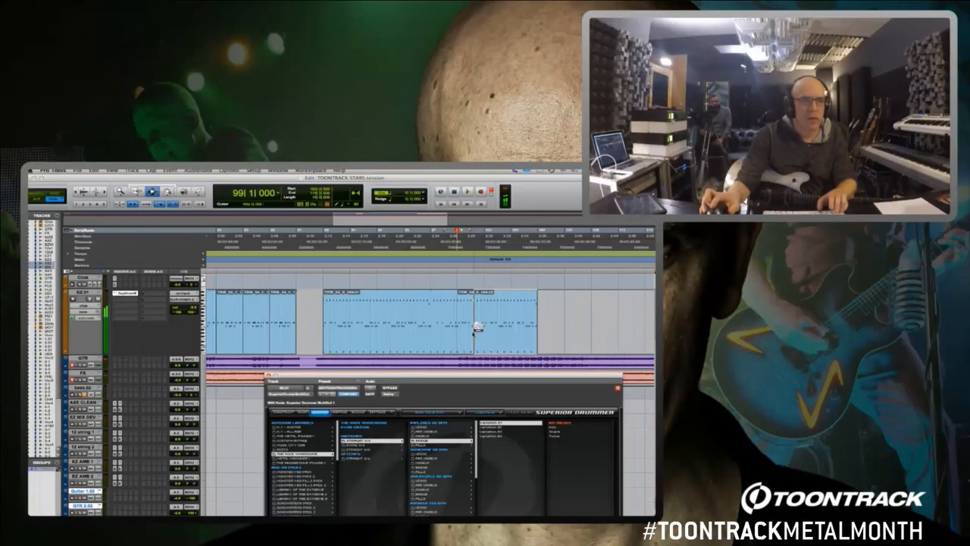
pyautogui.moveTo(473, 333); pyautogui.dragTo(463, 310)
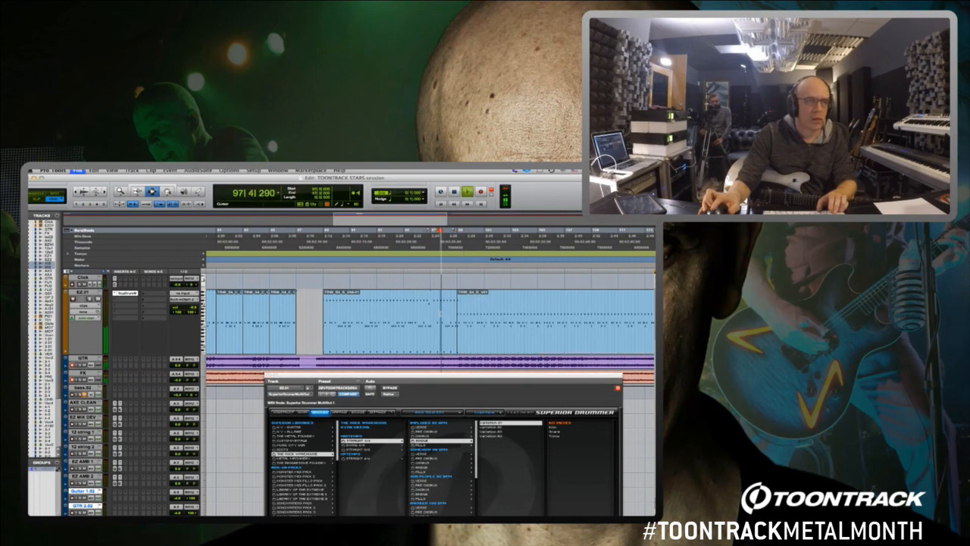
# Place copies of both bridge groove clips on EZ.01 starting at bar 109, and play through them.
pyautogui.doubleClick(440, 313)
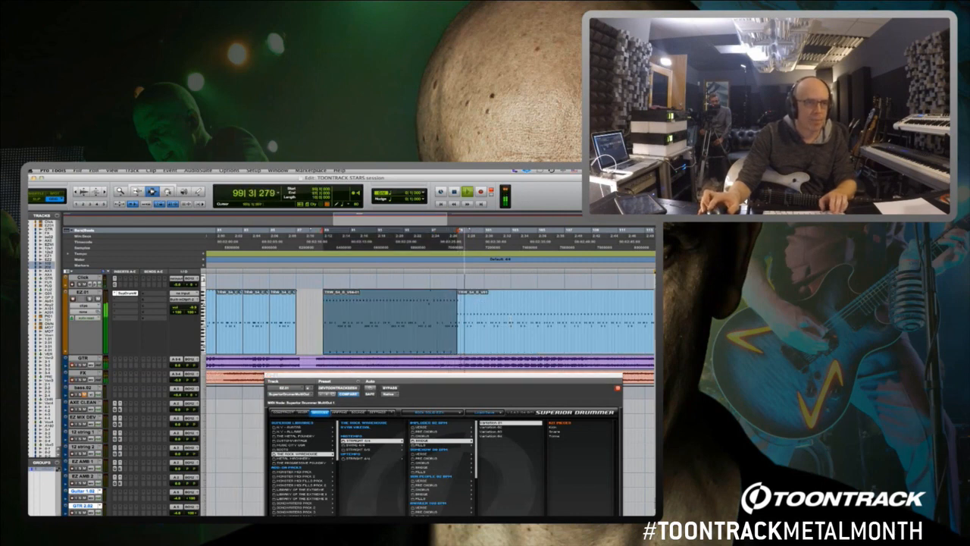
pyautogui.press('r')
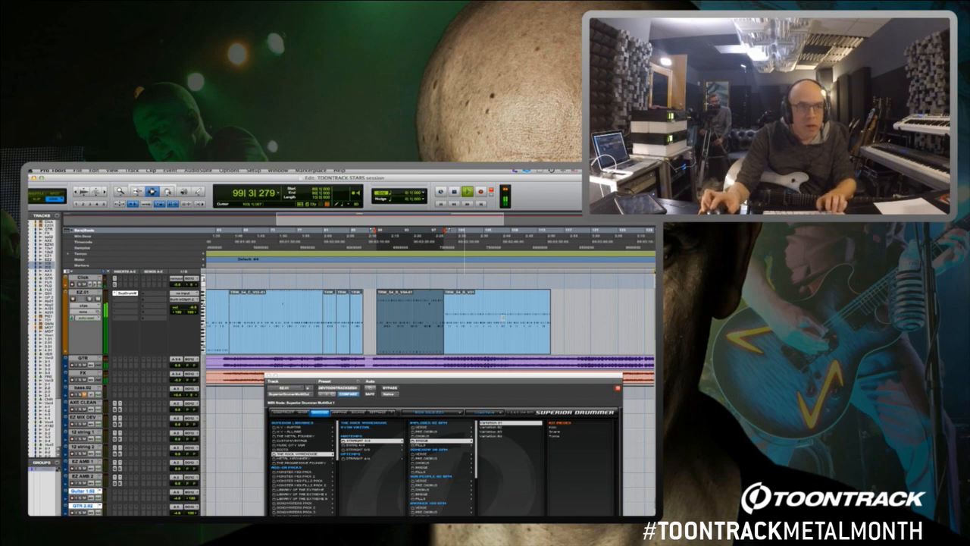
pyautogui.click(472, 313)
pyautogui.press('t')
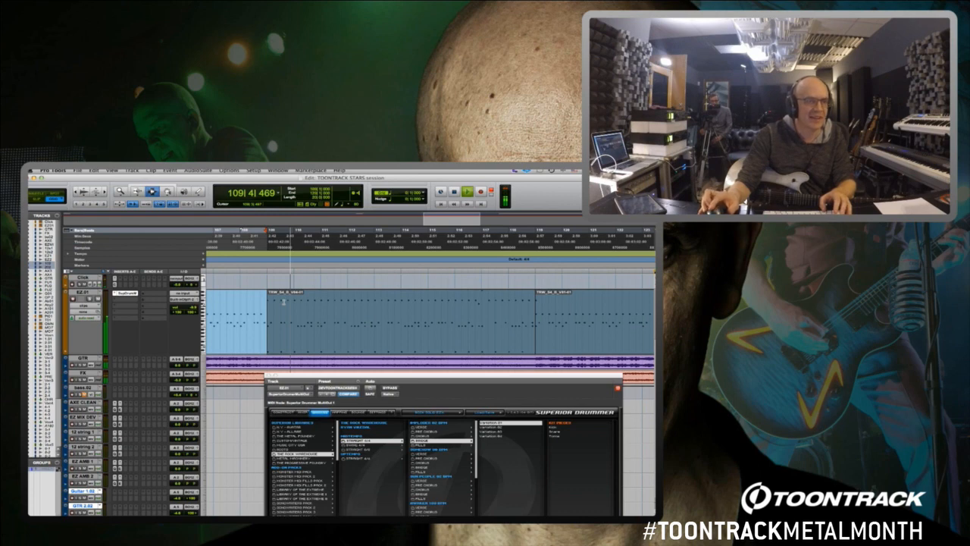
pyautogui.press('r')
pyautogui.press('r')
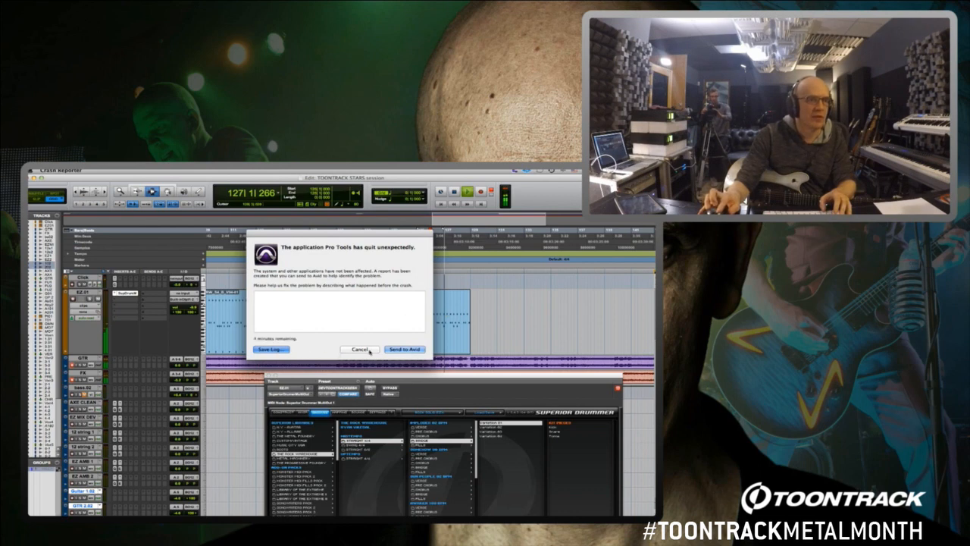
# Dismiss the Pro Tools crash report without sending it to Avid.
pyautogui.click(373, 349)
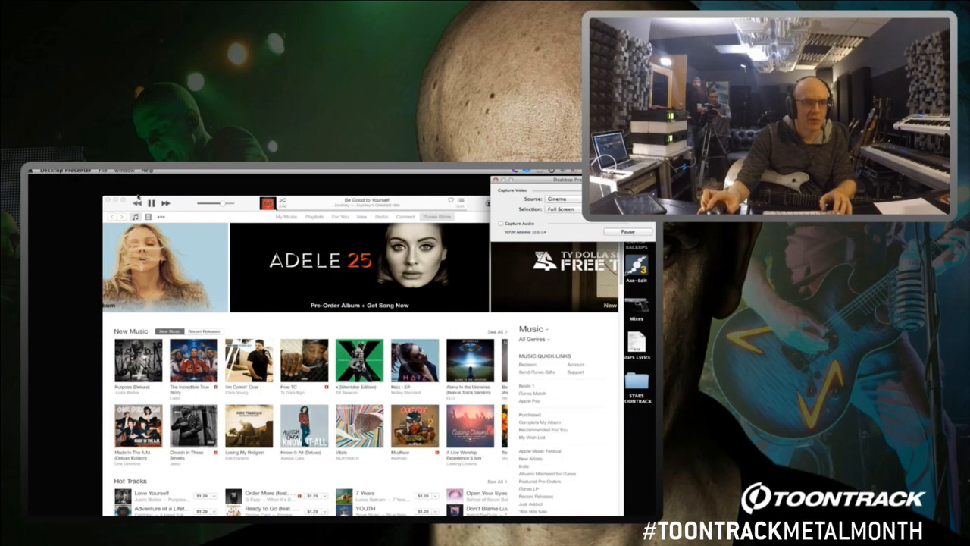
pyautogui.click(137, 198)
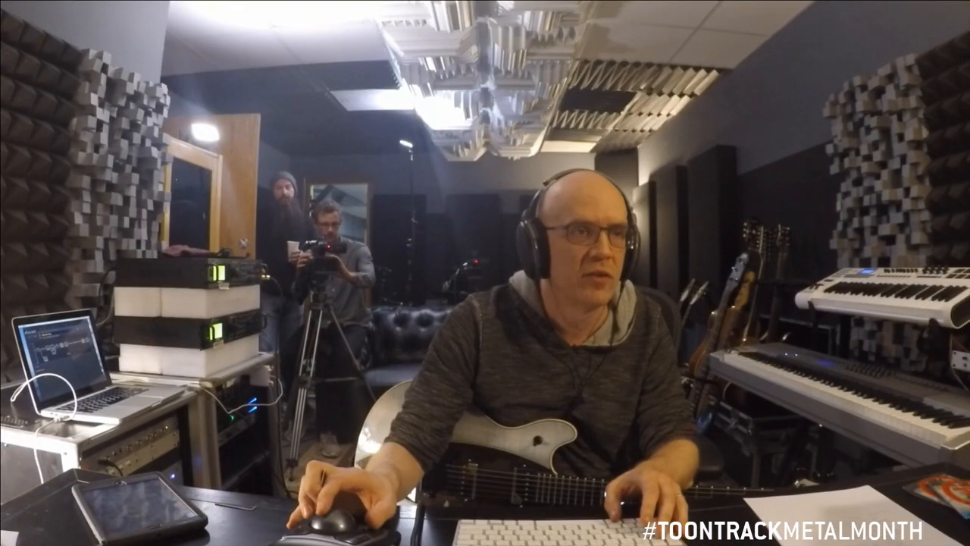